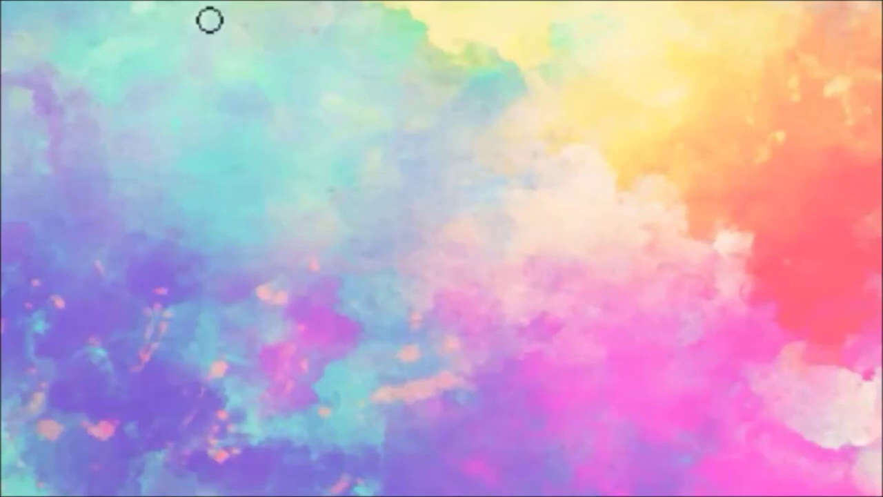
Step: Hand-letter the creator's name as the title card lettering
{"action": "left_click_drag", "start_coordinate": [183, 93], "coordinate": [200, 138]}
{"action": "left_click_drag", "start_coordinate": [211, 138], "coordinate": [238, 86]}
{"action": "left_click_drag", "start_coordinate": [270, 29], "coordinate": [245, 141]}
{"action": "left_click_drag", "start_coordinate": [303, 89], "coordinate": [324, 104]}
{"action": "left_click_drag", "start_coordinate": [330, 38], "coordinate": [372, 131]}
{"action": "left_click_drag", "start_coordinate": [387, 104], "coordinate": [432, 90]}
{"action": "left_click_drag", "start_coordinate": [181, 189], "coordinate": [284, 296]}
{"action": "left_click_drag", "start_coordinate": [276, 241], "coordinate": [429, 266]}
{"action": "left_click_drag", "start_coordinate": [345, 335], "coordinate": [380, 339]}
Step: Write an underlined 'Creates' below the name, then begin inking the skull's cheek lines
{"action": "left_click_drag", "start_coordinate": [354, 464], "coordinate": [378, 447]}
{"action": "mouse_move", "coordinate": [395, 414]}
{"action": "left_mouse_down"}
{"action": "mouse_move", "coordinate": [474, 416]}
{"action": "mouse_move", "coordinate": [523, 434]}
{"action": "left_mouse_up"}
{"action": "mouse_move", "coordinate": [531, 324]}
{"action": "left_mouse_down"}
{"action": "mouse_move", "coordinate": [572, 412]}
{"action": "mouse_move", "coordinate": [628, 442]}
{"action": "left_mouse_up"}
{"action": "left_click_drag", "start_coordinate": [373, 464], "coordinate": [731, 459]}
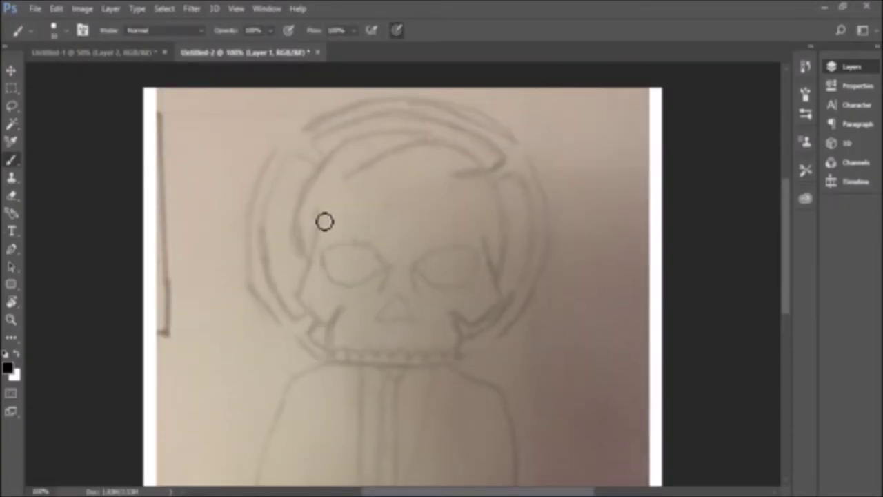
{"action": "left_click_drag", "start_coordinate": [319, 216], "coordinate": [305, 295]}
{"action": "mouse_move", "coordinate": [482, 237]}
{"action": "left_mouse_down"}
{"action": "mouse_move", "coordinate": [499, 301]}
{"action": "mouse_move", "coordinate": [470, 326]}
{"action": "left_mouse_up"}
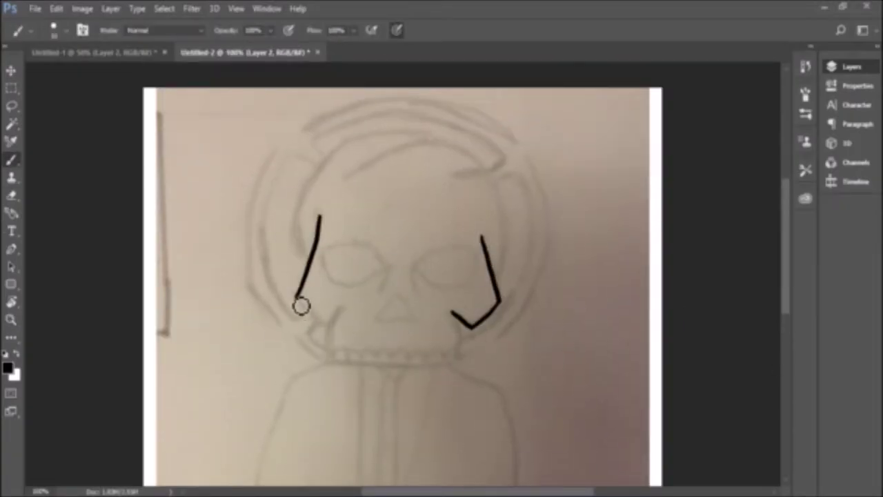
Step: Ink the skull's cheek lines and jaw, and fill a solid black triangular nose
{"action": "left_click_drag", "start_coordinate": [297, 297], "coordinate": [335, 319]}
{"action": "left_click_drag", "start_coordinate": [340, 311], "coordinate": [325, 357]}
{"action": "left_click_drag", "start_coordinate": [453, 313], "coordinate": [461, 363]}
{"action": "left_click_drag", "start_coordinate": [325, 358], "coordinate": [461, 363]}
{"action": "mouse_move", "coordinate": [377, 317]}
{"action": "left_mouse_down"}
{"action": "mouse_move", "coordinate": [400, 294]}
{"action": "mouse_move", "coordinate": [415, 316]}
{"action": "left_mouse_up"}
{"action": "mouse_move", "coordinate": [388, 268]}
{"action": "left_mouse_down"}
{"action": "mouse_move", "coordinate": [373, 303]}
{"action": "mouse_move", "coordinate": [416, 307]}
{"action": "mouse_move", "coordinate": [325, 260]}
{"action": "mouse_move", "coordinate": [386, 268]}
{"action": "left_mouse_up"}
Step: Fill both eye sockets black, add a forehead crack, and ink the cranium top
{"action": "mouse_move", "coordinate": [386, 265]}
{"action": "left_mouse_down"}
{"action": "mouse_move", "coordinate": [371, 284]}
{"action": "mouse_move", "coordinate": [331, 262]}
{"action": "mouse_move", "coordinate": [372, 272]}
{"action": "left_mouse_up"}
{"action": "mouse_move", "coordinate": [432, 278]}
{"action": "left_mouse_down"}
{"action": "mouse_move", "coordinate": [469, 280]}
{"action": "mouse_move", "coordinate": [476, 260]}
{"action": "mouse_move", "coordinate": [425, 273]}
{"action": "left_mouse_up"}
{"action": "left_click_drag", "start_coordinate": [426, 140], "coordinate": [340, 192]}
{"action": "mouse_move", "coordinate": [483, 169]}
{"action": "left_mouse_down"}
{"action": "mouse_move", "coordinate": [451, 191]}
{"action": "mouse_move", "coordinate": [476, 173]}
{"action": "left_mouse_up"}
{"action": "mouse_move", "coordinate": [302, 196]}
{"action": "left_mouse_down"}
{"action": "mouse_move", "coordinate": [308, 256]}
{"action": "mouse_move", "coordinate": [487, 171]}
{"action": "mouse_move", "coordinate": [505, 199]}
{"action": "mouse_move", "coordinate": [509, 256]}
{"action": "left_mouse_up"}
Step: Erase stray ink and draw a row of teeth along the jaw
{"action": "key", "text": "e"}
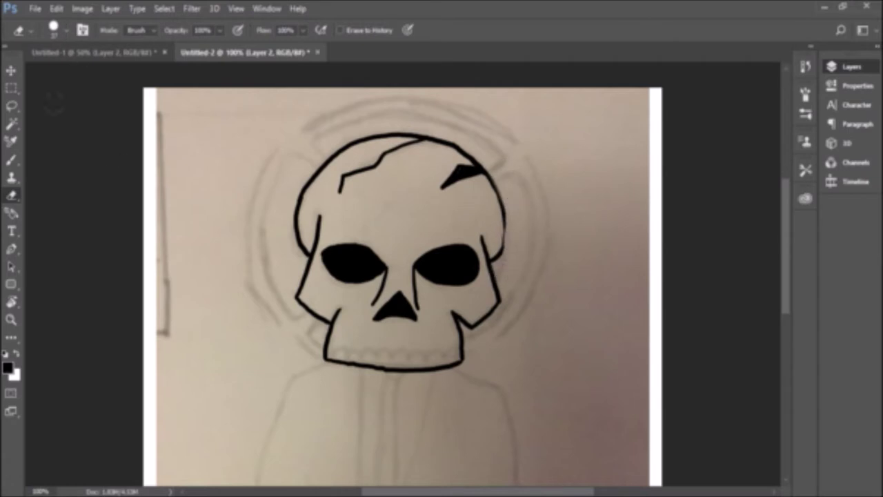
{"action": "key", "text": "b"}
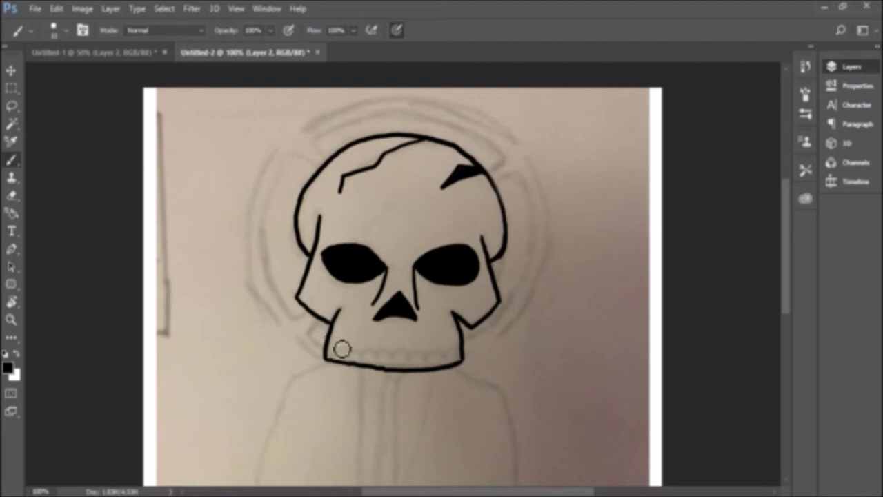
{"action": "mouse_move", "coordinate": [342, 349]}
{"action": "left_mouse_down"}
{"action": "mouse_move", "coordinate": [354, 360]}
{"action": "mouse_move", "coordinate": [442, 372]}
{"action": "left_mouse_up"}
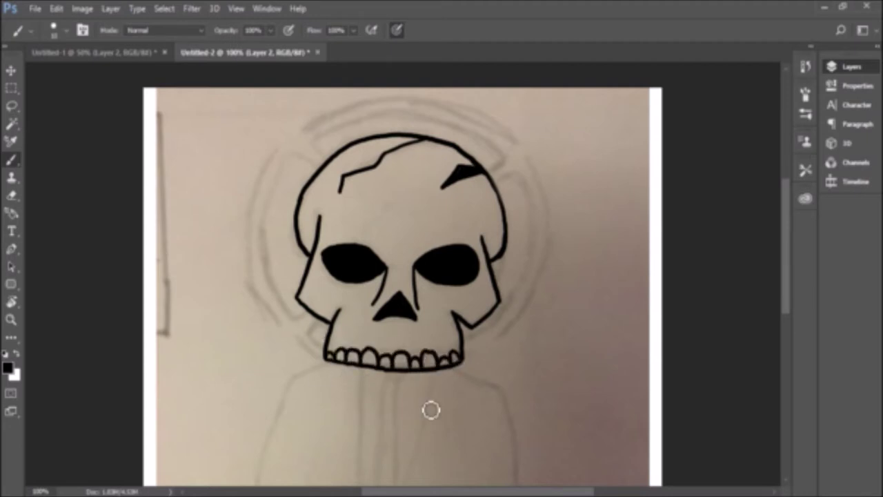
Step: Ink the left arm, jacket front and zigzag lapel down the chest
{"action": "scroll", "coordinate": [443, 373], "scroll_direction": "down", "scroll_amount": 3}
{"action": "scroll", "coordinate": [444, 363], "scroll_direction": "down", "scroll_amount": 2}
{"action": "mouse_move", "coordinate": [331, 210]}
{"action": "left_mouse_down"}
{"action": "mouse_move", "coordinate": [268, 361]}
{"action": "mouse_move", "coordinate": [290, 470]}
{"action": "left_mouse_up"}
{"action": "mouse_move", "coordinate": [310, 326]}
{"action": "left_mouse_down"}
{"action": "mouse_move", "coordinate": [306, 375]}
{"action": "mouse_move", "coordinate": [316, 379]}
{"action": "mouse_move", "coordinate": [293, 490]}
{"action": "left_mouse_up"}
{"action": "mouse_move", "coordinate": [386, 218]}
{"action": "left_mouse_down"}
{"action": "mouse_move", "coordinate": [373, 369]}
{"action": "mouse_move", "coordinate": [290, 482]}
{"action": "left_mouse_up"}
{"action": "mouse_move", "coordinate": [359, 214]}
{"action": "left_mouse_down"}
{"action": "mouse_move", "coordinate": [357, 397]}
{"action": "mouse_move", "coordinate": [346, 423]}
{"action": "left_mouse_up"}
{"action": "mouse_move", "coordinate": [433, 220]}
{"action": "left_mouse_down"}
{"action": "mouse_move", "coordinate": [403, 324]}
{"action": "mouse_move", "coordinate": [442, 481]}
{"action": "left_mouse_up"}
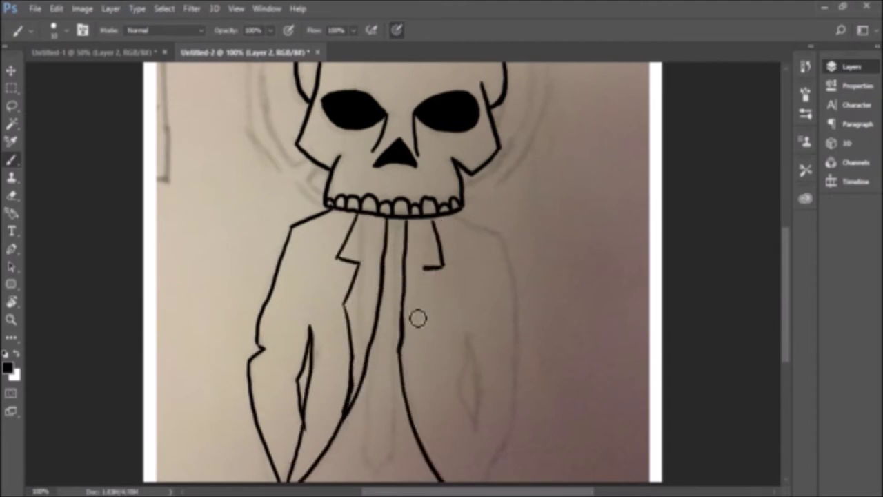
{"action": "left_click_drag", "start_coordinate": [423, 269], "coordinate": [421, 434]}
Step: Erase a stray lapel stroke and ink the right shoulder, lapel and jacket side
{"action": "left_click", "coordinate": [11, 195]}
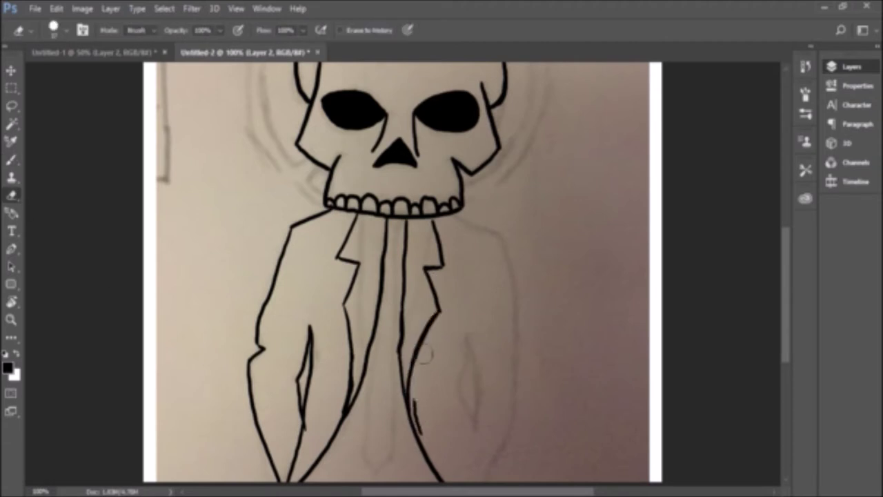
{"action": "left_click_drag", "start_coordinate": [416, 399], "coordinate": [418, 433]}
{"action": "key", "text": "b"}
{"action": "left_click_drag", "start_coordinate": [460, 380], "coordinate": [470, 334]}
{"action": "mouse_move", "coordinate": [452, 215]}
{"action": "left_mouse_down"}
{"action": "mouse_move", "coordinate": [503, 243]}
{"action": "mouse_move", "coordinate": [479, 280]}
{"action": "left_mouse_up"}
{"action": "mouse_move", "coordinate": [503, 241]}
{"action": "left_mouse_down"}
{"action": "mouse_move", "coordinate": [512, 369]}
{"action": "mouse_move", "coordinate": [486, 482]}
{"action": "left_mouse_up"}
Step: Outline the narrow tie, redoing its misplaced right edge
{"action": "mouse_move", "coordinate": [371, 353]}
{"action": "left_mouse_down"}
{"action": "mouse_move", "coordinate": [384, 477]}
{"action": "mouse_move", "coordinate": [406, 383]}
{"action": "left_mouse_up"}
{"action": "key", "text": "ctrl+z"}
{"action": "left_click_drag", "start_coordinate": [409, 453], "coordinate": [405, 368]}
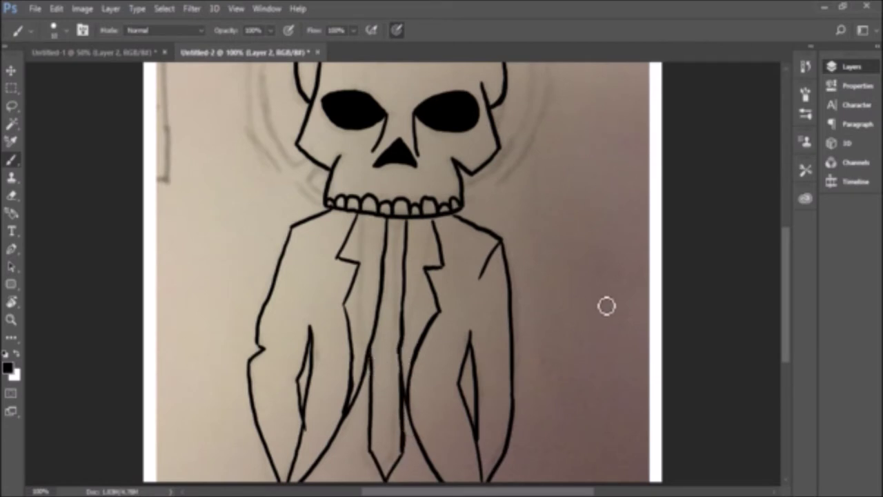
{"action": "scroll", "coordinate": [763, 230], "scroll_direction": "up", "scroll_amount": 3}
{"action": "scroll", "coordinate": [777, 238], "scroll_direction": "down", "scroll_amount": 1}
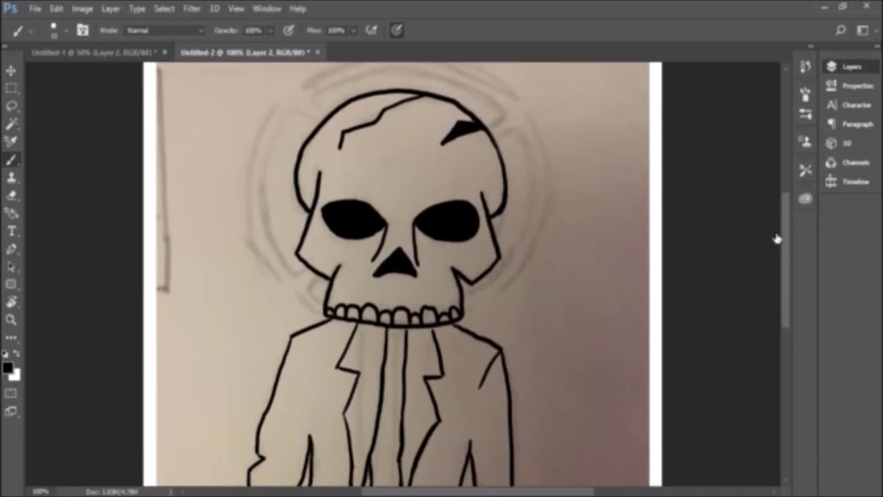
Step: Hide the photographed sketch and paint the skull cream with a sampled colour
{"action": "key", "text": "i"}
{"action": "key", "text": "b"}
{"action": "key", "text": "i"}
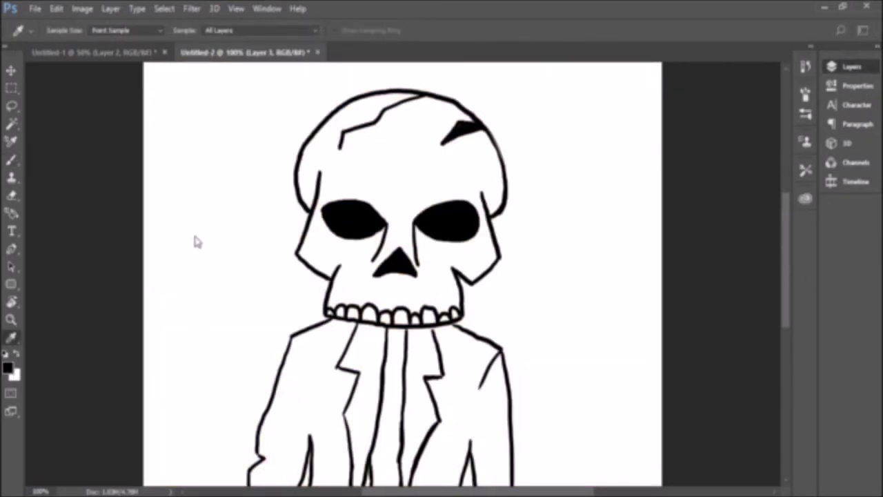
{"action": "key", "text": "b"}
{"action": "mouse_move", "coordinate": [359, 169]}
{"action": "left_mouse_down"}
{"action": "mouse_move", "coordinate": [322, 176]}
{"action": "mouse_move", "coordinate": [307, 138]}
{"action": "mouse_move", "coordinate": [310, 228]}
{"action": "left_mouse_up"}
{"action": "key", "text": "ctrl+z"}
{"action": "key", "text": "i"}
{"action": "key", "text": "b"}
{"action": "mouse_move", "coordinate": [348, 208]}
{"action": "left_mouse_down"}
{"action": "mouse_move", "coordinate": [394, 178]}
{"action": "mouse_move", "coordinate": [320, 142]}
{"action": "mouse_move", "coordinate": [435, 108]}
{"action": "mouse_move", "coordinate": [311, 154]}
{"action": "mouse_move", "coordinate": [312, 245]}
{"action": "mouse_move", "coordinate": [450, 304]}
{"action": "mouse_move", "coordinate": [428, 317]}
{"action": "mouse_move", "coordinate": [432, 232]}
{"action": "mouse_move", "coordinate": [489, 173]}
{"action": "mouse_move", "coordinate": [461, 154]}
{"action": "mouse_move", "coordinate": [468, 249]}
{"action": "left_mouse_up"}
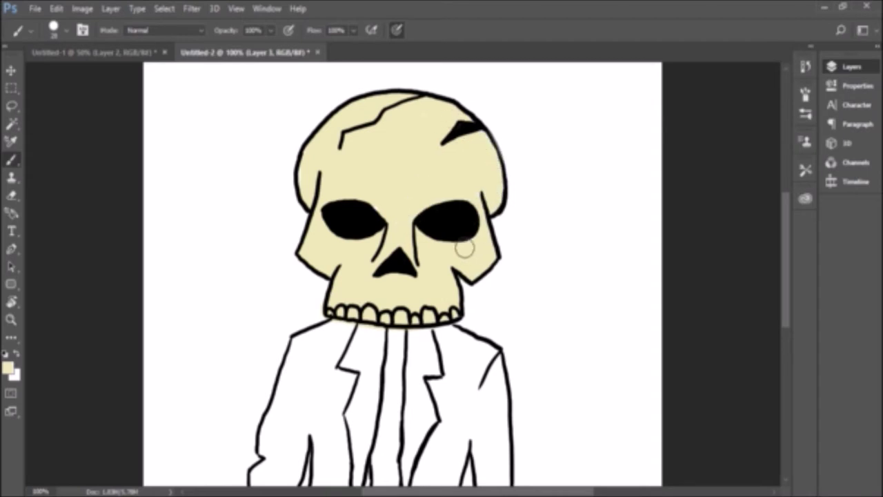
Step: Paint both jacket halves dark brown, erasing paint leaks and leaving the tie white
{"action": "scroll", "coordinate": [512, 258], "scroll_direction": "down", "scroll_amount": 4}
{"action": "key", "text": "i"}
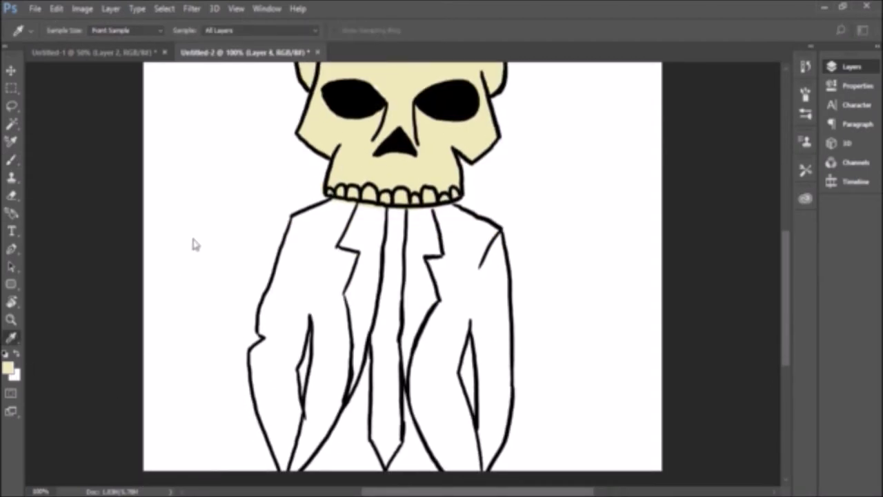
{"action": "left_click", "coordinate": [339, 230]}
{"action": "key", "text": "b"}
{"action": "mouse_move", "coordinate": [283, 301]}
{"action": "left_mouse_down"}
{"action": "mouse_move", "coordinate": [293, 324]}
{"action": "mouse_move", "coordinate": [272, 324]}
{"action": "mouse_move", "coordinate": [260, 376]}
{"action": "mouse_move", "coordinate": [280, 461]}
{"action": "mouse_move", "coordinate": [303, 449]}
{"action": "mouse_move", "coordinate": [335, 317]}
{"action": "mouse_move", "coordinate": [317, 397]}
{"action": "mouse_move", "coordinate": [283, 270]}
{"action": "mouse_move", "coordinate": [375, 203]}
{"action": "mouse_move", "coordinate": [310, 256]}
{"action": "mouse_move", "coordinate": [358, 332]}
{"action": "mouse_move", "coordinate": [356, 380]}
{"action": "left_mouse_up"}
{"action": "key", "text": "e"}
{"action": "mouse_move", "coordinate": [395, 210]}
{"action": "left_mouse_down"}
{"action": "mouse_move", "coordinate": [395, 231]}
{"action": "mouse_move", "coordinate": [417, 273]}
{"action": "mouse_move", "coordinate": [466, 231]}
{"action": "mouse_move", "coordinate": [492, 372]}
{"action": "mouse_move", "coordinate": [479, 462]}
{"action": "mouse_move", "coordinate": [503, 428]}
{"action": "mouse_move", "coordinate": [466, 425]}
{"action": "mouse_move", "coordinate": [452, 269]}
{"action": "mouse_move", "coordinate": [414, 290]}
{"action": "mouse_move", "coordinate": [431, 442]}
{"action": "mouse_move", "coordinate": [421, 357]}
{"action": "mouse_move", "coordinate": [450, 319]}
{"action": "left_mouse_up"}
{"action": "key", "text": "b"}
{"action": "key", "text": "e"}
{"action": "key", "text": "b"}
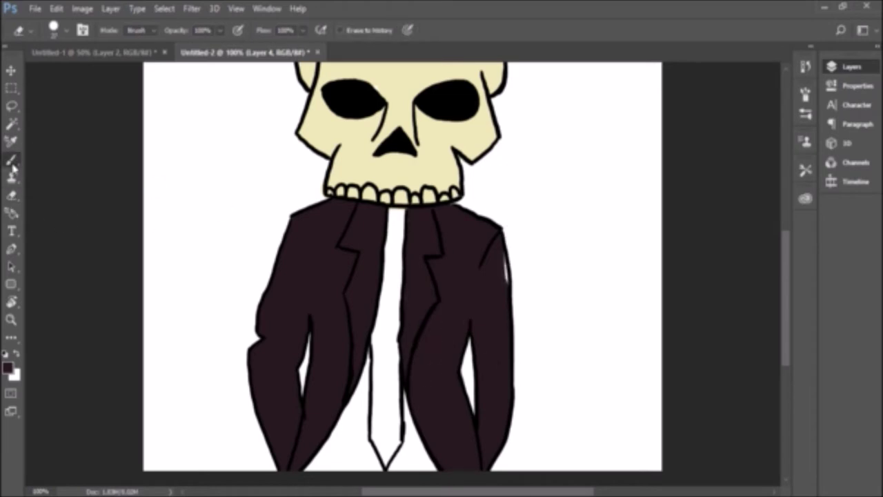
{"action": "scroll", "coordinate": [429, 278], "scroll_direction": "up", "scroll_amount": 1}
{"action": "scroll", "coordinate": [429, 277], "scroll_direction": "down", "scroll_amount": 1}
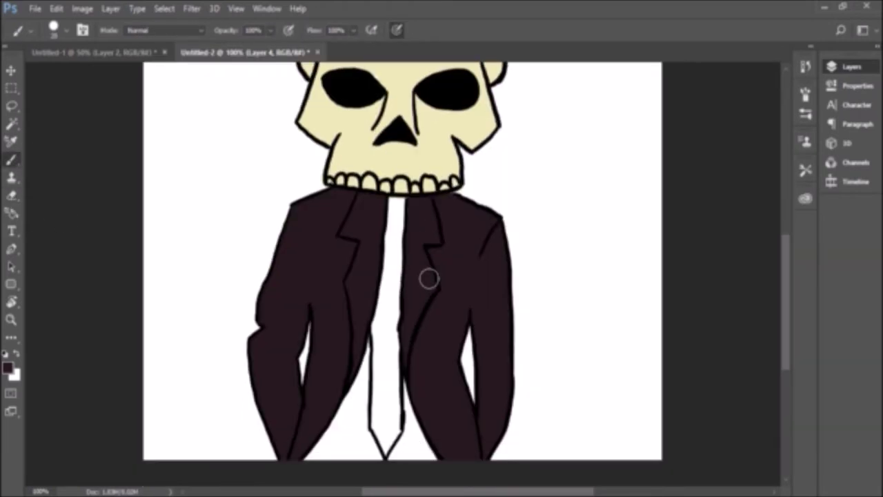
{"action": "scroll", "coordinate": [429, 277], "scroll_direction": "up", "scroll_amount": 3}
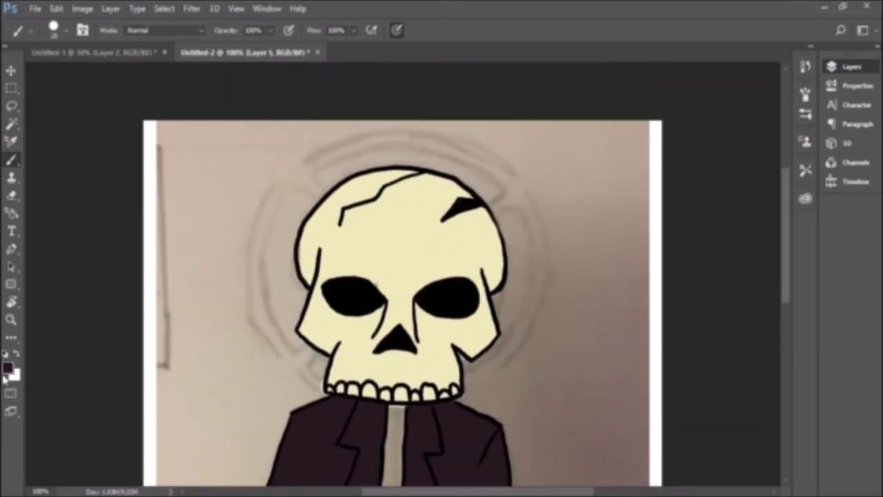
Step: Show the sketch, try painting blue halo strokes around the skull, then delete that layer
{"action": "key", "text": "i"}
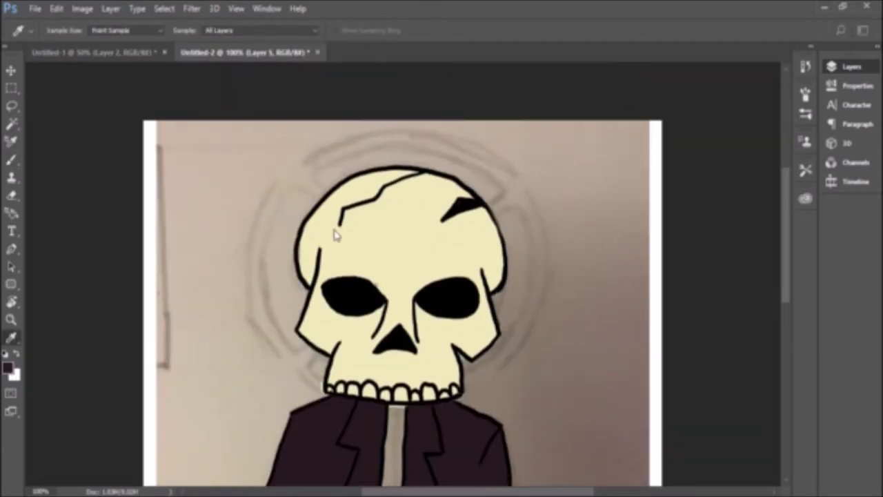
{"action": "key", "text": "b"}
{"action": "mouse_move", "coordinate": [269, 245]}
{"action": "left_mouse_down"}
{"action": "mouse_move", "coordinate": [323, 201]}
{"action": "mouse_move", "coordinate": [307, 162]}
{"action": "left_mouse_up"}
{"action": "left_click_drag", "start_coordinate": [507, 183], "coordinate": [528, 204]}
{"action": "mouse_move", "coordinate": [307, 163]}
{"action": "left_mouse_down"}
{"action": "mouse_move", "coordinate": [325, 148]}
{"action": "mouse_move", "coordinate": [507, 179]}
{"action": "mouse_move", "coordinate": [324, 172]}
{"action": "mouse_move", "coordinate": [421, 173]}
{"action": "mouse_move", "coordinate": [450, 138]}
{"action": "mouse_move", "coordinate": [404, 134]}
{"action": "left_mouse_up"}
{"action": "mouse_move", "coordinate": [274, 235]}
{"action": "left_mouse_down"}
{"action": "mouse_move", "coordinate": [269, 307]}
{"action": "mouse_move", "coordinate": [290, 207]}
{"action": "mouse_move", "coordinate": [304, 263]}
{"action": "left_mouse_up"}
{"action": "left_click_drag", "start_coordinate": [518, 207], "coordinate": [528, 286]}
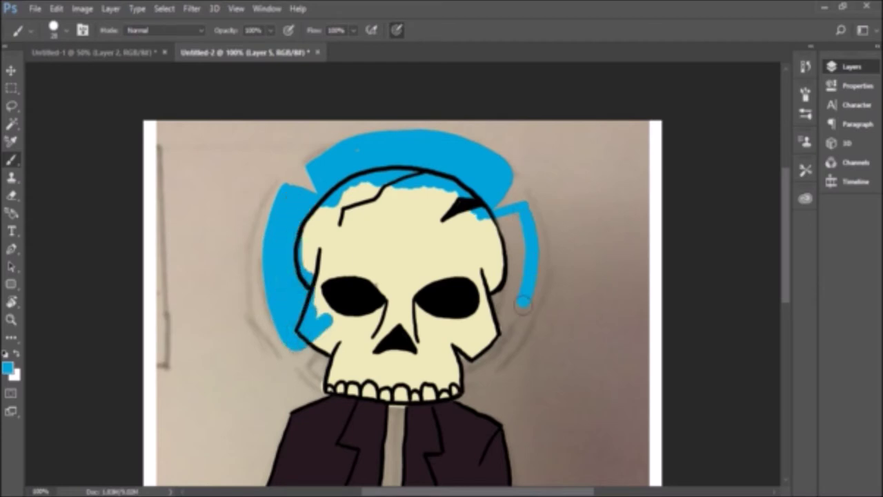
{"action": "key", "text": "Delete"}
Step: Paint a blue circle around the skull, enlarge it slightly, and move it behind the skull
{"action": "mouse_move", "coordinate": [276, 297]}
{"action": "left_mouse_down"}
{"action": "mouse_move", "coordinate": [338, 148]}
{"action": "mouse_move", "coordinate": [497, 172]}
{"action": "mouse_move", "coordinate": [515, 324]}
{"action": "mouse_move", "coordinate": [268, 292]}
{"action": "mouse_move", "coordinate": [324, 163]}
{"action": "mouse_move", "coordinate": [400, 134]}
{"action": "mouse_move", "coordinate": [484, 276]}
{"action": "mouse_move", "coordinate": [344, 166]}
{"action": "mouse_move", "coordinate": [276, 310]}
{"action": "mouse_move", "coordinate": [345, 366]}
{"action": "mouse_move", "coordinate": [483, 349]}
{"action": "mouse_move", "coordinate": [452, 371]}
{"action": "mouse_move", "coordinate": [406, 184]}
{"action": "mouse_move", "coordinate": [314, 325]}
{"action": "mouse_move", "coordinate": [432, 257]}
{"action": "left_mouse_up"}
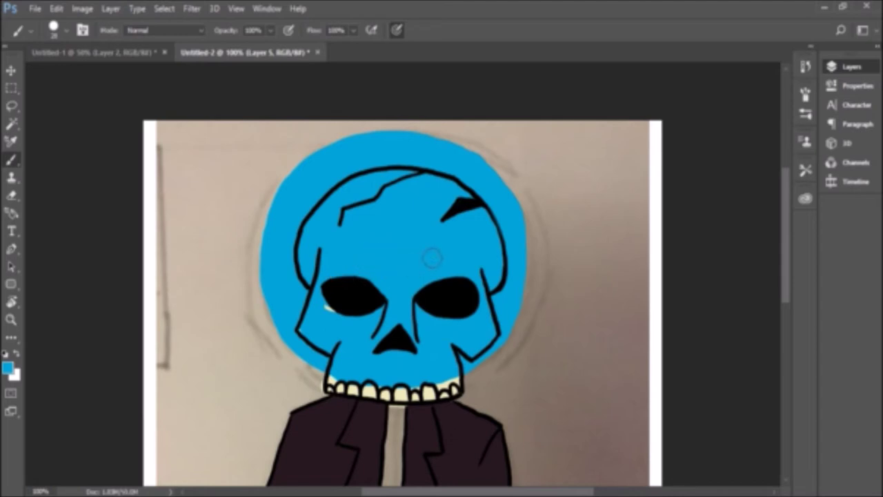
{"action": "key", "text": "ctrl+t"}
{"action": "left_click_drag", "start_coordinate": [528, 388], "coordinate": [543, 409]}
{"action": "key", "text": "Return"}
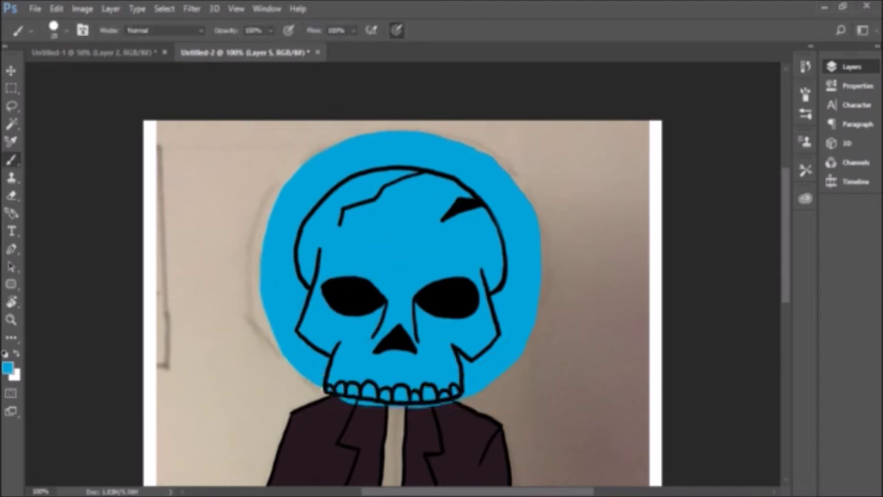
{"action": "key", "text": "ctrl+bracketleft"}
{"action": "left_click", "coordinate": [394, 279], "text": "alt"}
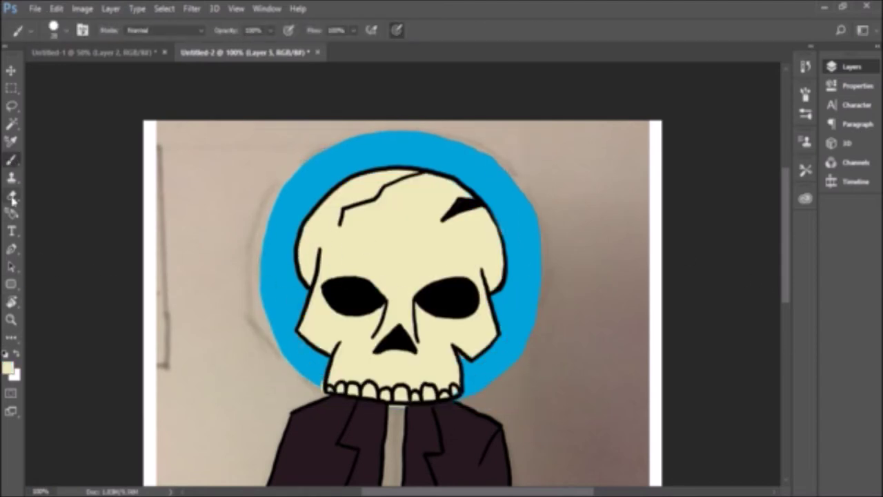
{"action": "left_click", "coordinate": [11, 195]}
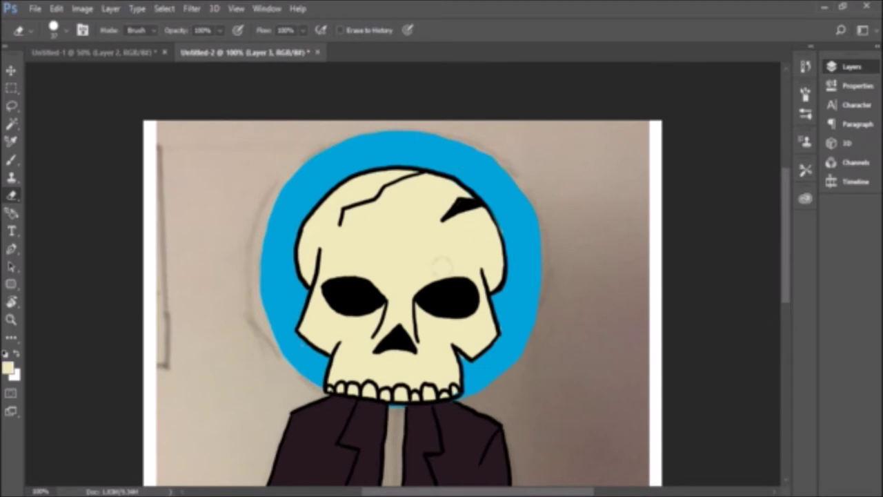
Step: Paint an outer blue halo ring, erasing gaps at its top and lower left
{"action": "key", "text": "b"}
{"action": "left_click", "coordinate": [306, 148], "text": "alt"}
{"action": "mouse_move", "coordinate": [317, 135]}
{"action": "left_mouse_down"}
{"action": "mouse_move", "coordinate": [244, 223]}
{"action": "mouse_move", "coordinate": [285, 364]}
{"action": "left_mouse_up"}
{"action": "key", "text": "ctrl+z"}
{"action": "mouse_move", "coordinate": [245, 222]}
{"action": "left_mouse_down"}
{"action": "mouse_move", "coordinate": [238, 296]}
{"action": "mouse_move", "coordinate": [302, 397]}
{"action": "left_mouse_up"}
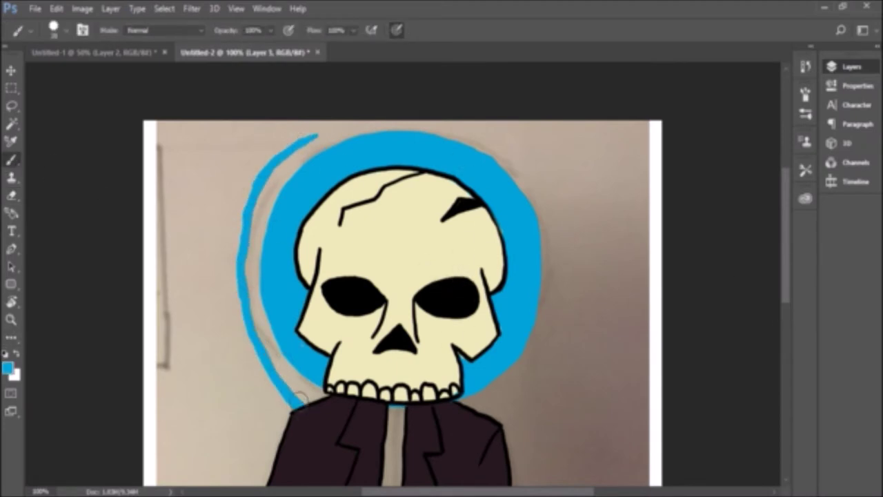
{"action": "left_click_drag", "start_coordinate": [316, 132], "coordinate": [382, 122]}
{"action": "left_click_drag", "start_coordinate": [511, 399], "coordinate": [474, 413]}
{"action": "mouse_move", "coordinate": [566, 261]}
{"action": "left_mouse_down"}
{"action": "mouse_move", "coordinate": [522, 147]}
{"action": "mouse_move", "coordinate": [449, 121]}
{"action": "left_mouse_up"}
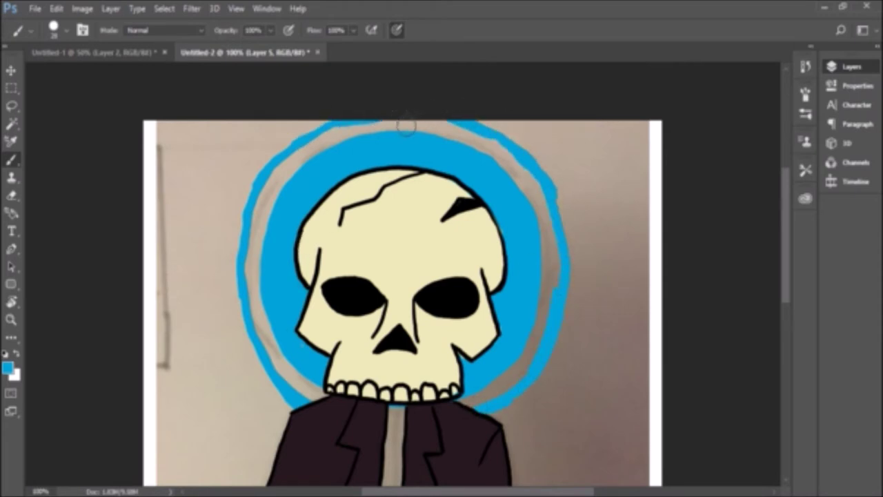
{"action": "key", "text": "e"}
{"action": "left_click_drag", "start_coordinate": [325, 121], "coordinate": [492, 124]}
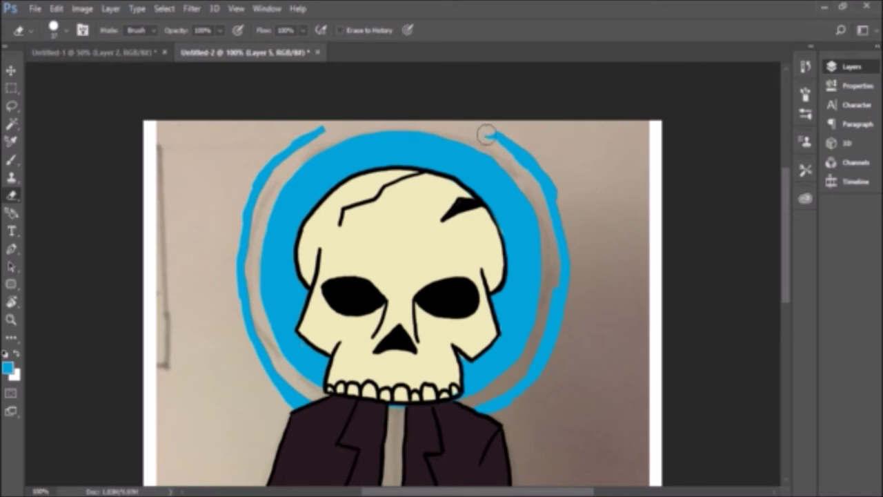
{"action": "left_click_drag", "start_coordinate": [240, 270], "coordinate": [253, 338]}
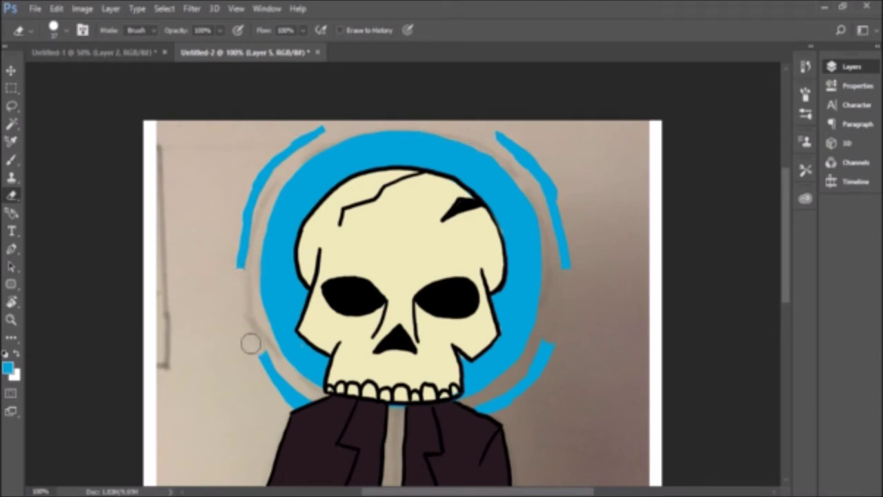
Step: Paint the tie fully blue
{"action": "scroll", "coordinate": [401, 276], "scroll_direction": "down", "scroll_amount": 1}
{"action": "scroll", "coordinate": [401, 276], "scroll_direction": "down", "scroll_amount": 4}
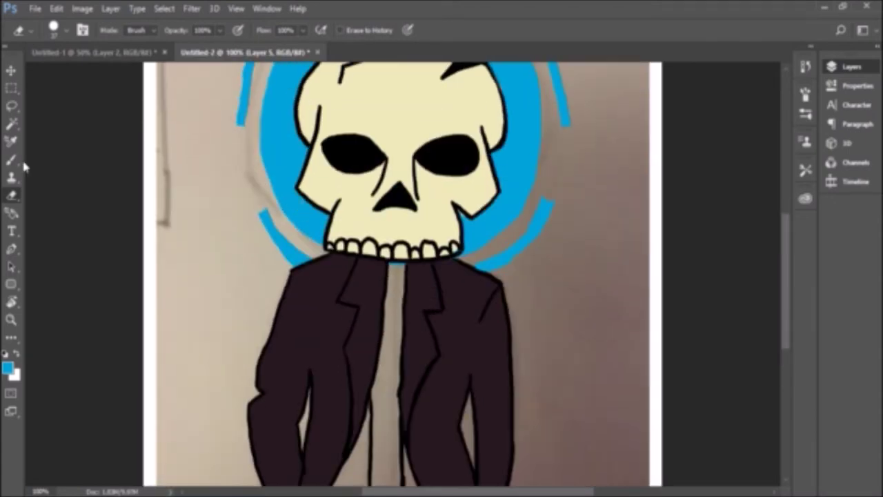
{"action": "left_click", "coordinate": [11, 159]}
{"action": "mouse_move", "coordinate": [378, 356]}
{"action": "left_mouse_down"}
{"action": "mouse_move", "coordinate": [381, 298]}
{"action": "mouse_move", "coordinate": [386, 431]}
{"action": "left_mouse_up"}
{"action": "left_click_drag", "start_coordinate": [392, 188], "coordinate": [383, 283]}
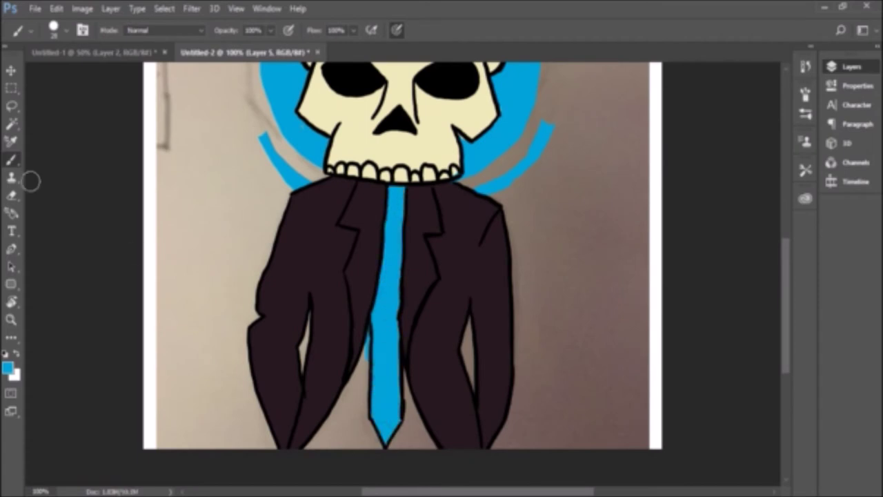
Step: Paint the shirt white between the jacket halves
{"action": "key", "text": "e"}
{"action": "scroll", "coordinate": [414, 276], "scroll_direction": "up", "scroll_amount": 5}
{"action": "scroll", "coordinate": [458, 279], "scroll_direction": "down", "scroll_amount": 3}
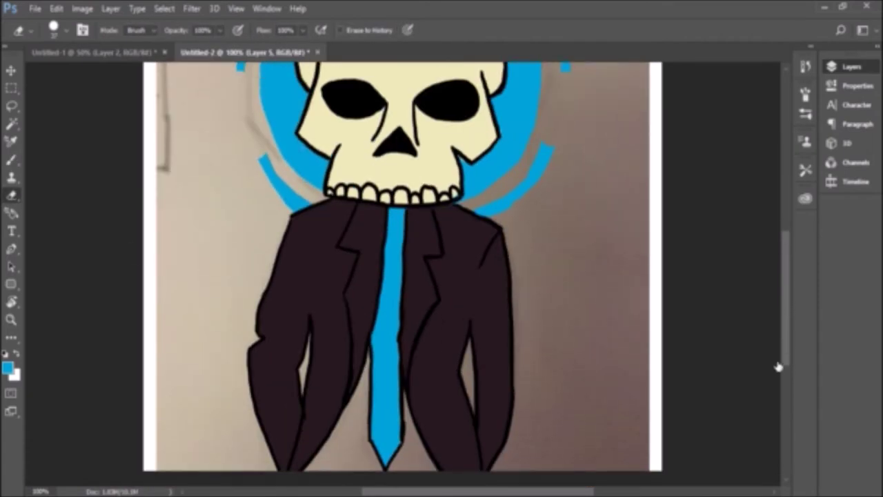
{"action": "left_click", "coordinate": [16, 355]}
{"action": "key", "text": "b"}
{"action": "mouse_move", "coordinate": [335, 376]}
{"action": "left_mouse_down"}
{"action": "mouse_move", "coordinate": [324, 452]}
{"action": "mouse_move", "coordinate": [444, 451]}
{"action": "left_mouse_up"}
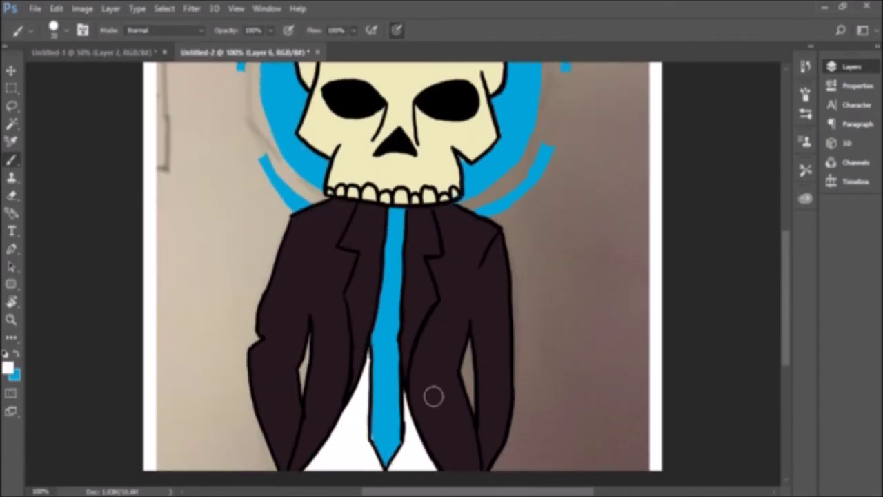
Step: Shade the skull with cream highlights and darker tones around the crack, eyes, nose and jaw
{"action": "scroll", "coordinate": [747, 211], "scroll_direction": "up", "scroll_amount": 4}
{"action": "key", "text": "i"}
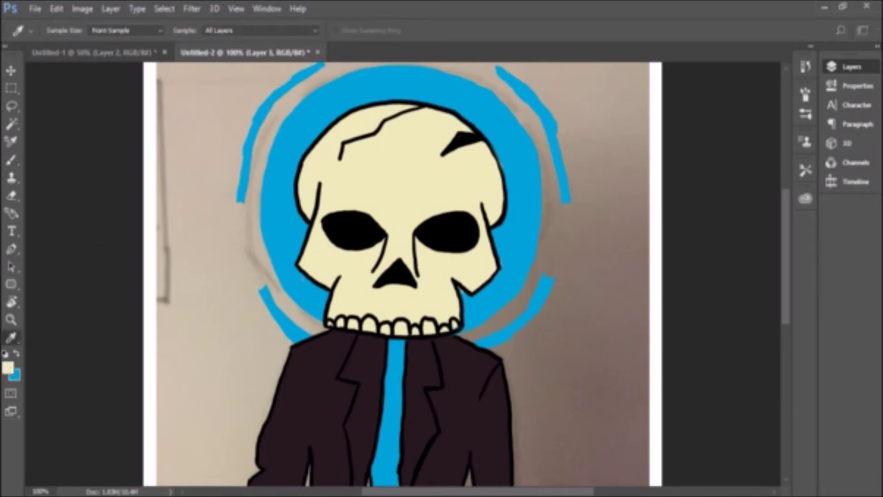
{"action": "key", "text": "b"}
{"action": "left_click_drag", "start_coordinate": [336, 157], "coordinate": [379, 121]}
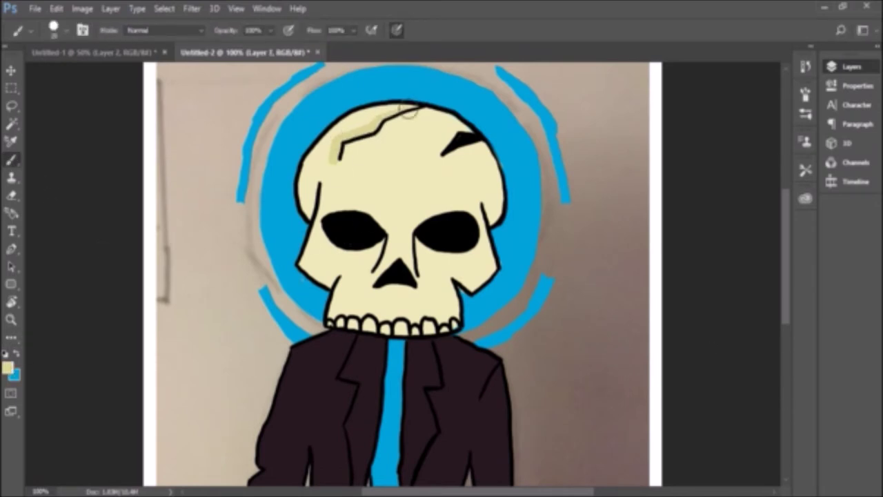
{"action": "left_click_drag", "start_coordinate": [485, 200], "coordinate": [492, 222]}
{"action": "left_click_drag", "start_coordinate": [419, 242], "coordinate": [370, 280]}
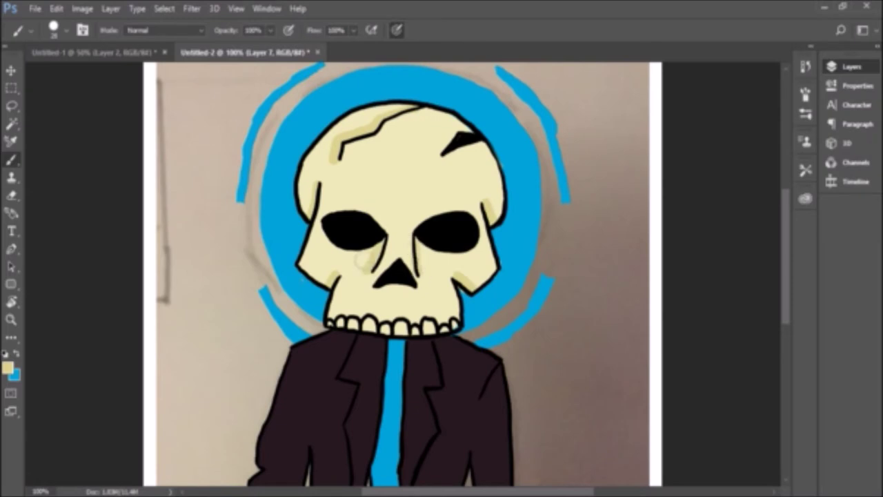
{"action": "left_click_drag", "start_coordinate": [324, 227], "coordinate": [483, 241]}
{"action": "left_click_drag", "start_coordinate": [333, 310], "coordinate": [453, 314]}
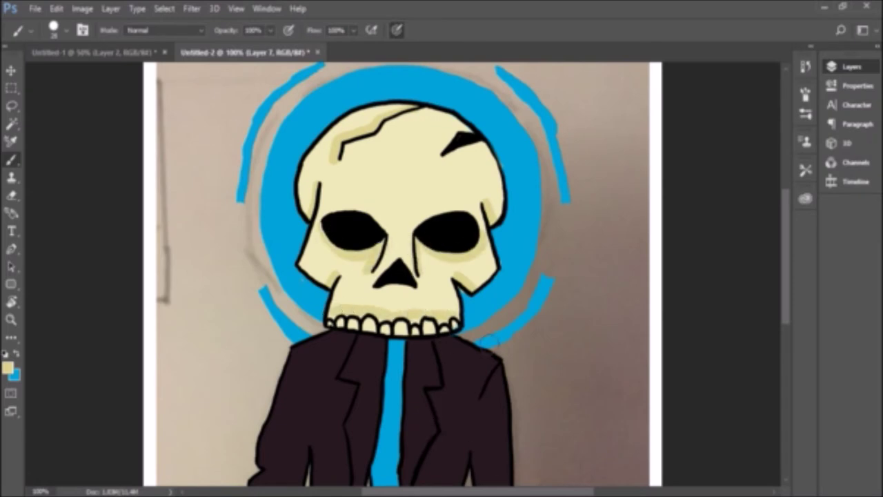
Step: Thicken the left, upper-left and upper-right blue halo arcs
{"action": "scroll", "coordinate": [577, 232], "scroll_direction": "down", "scroll_amount": 2}
{"action": "mouse_move", "coordinate": [769, 221]}
{"action": "left_mouse_down"}
{"action": "mouse_move", "coordinate": [558, 157]}
{"action": "mouse_move", "coordinate": [582, 127]}
{"action": "left_mouse_up"}
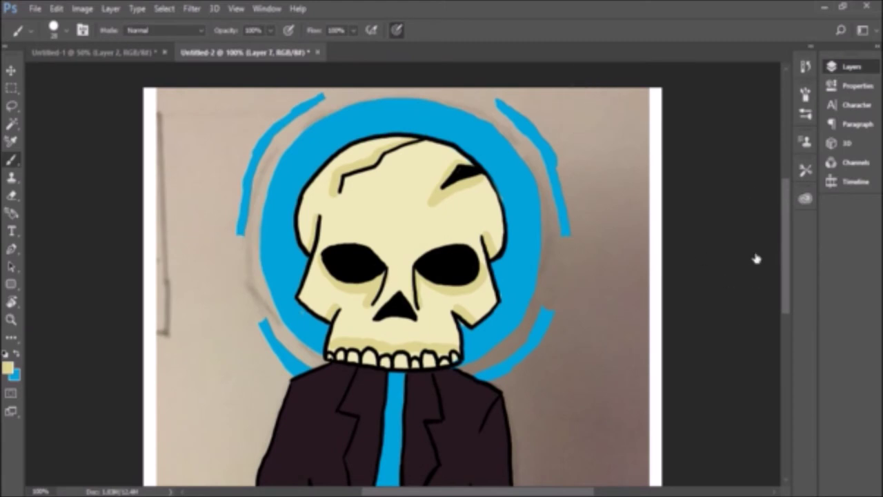
{"action": "left_click", "coordinate": [241, 145], "text": "alt"}
{"action": "left_click_drag", "start_coordinate": [242, 144], "coordinate": [242, 228]}
{"action": "left_click_drag", "start_coordinate": [277, 121], "coordinate": [322, 97]}
{"action": "left_click_drag", "start_coordinate": [491, 98], "coordinate": [528, 123]}
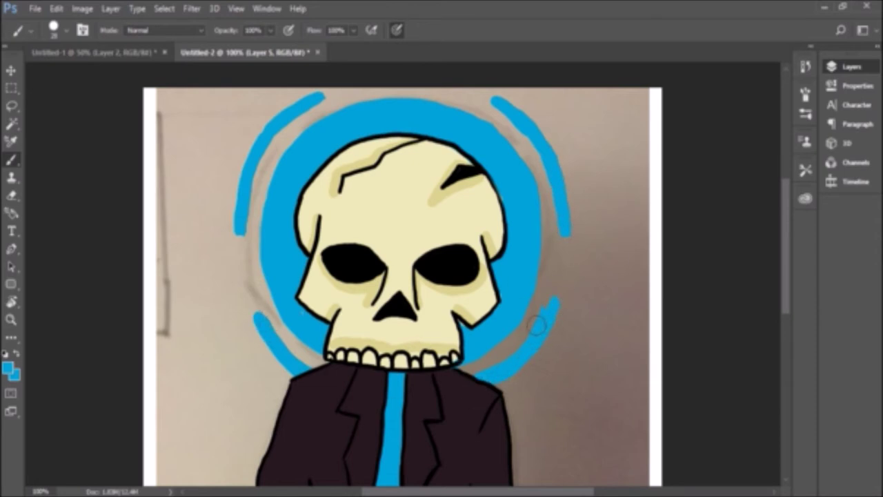
Step: Sample the dark jacket colour for shading the jacket folds
{"action": "key", "text": "e"}
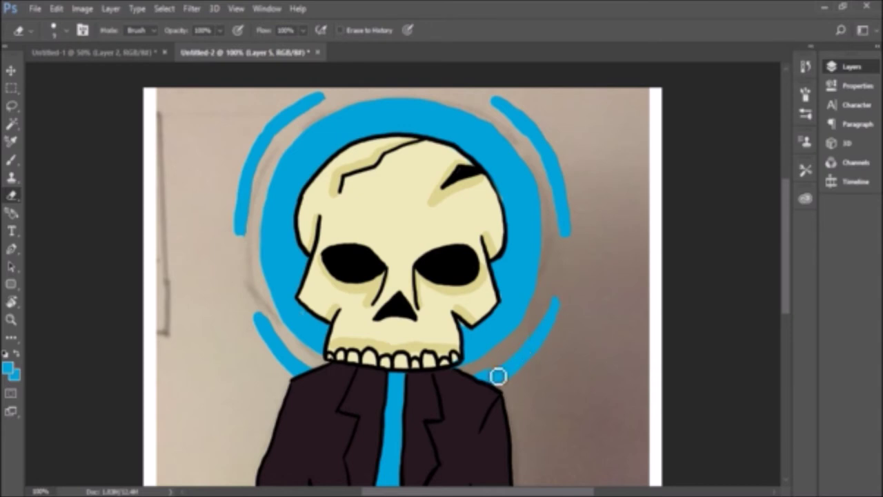
{"action": "key", "text": "i"}
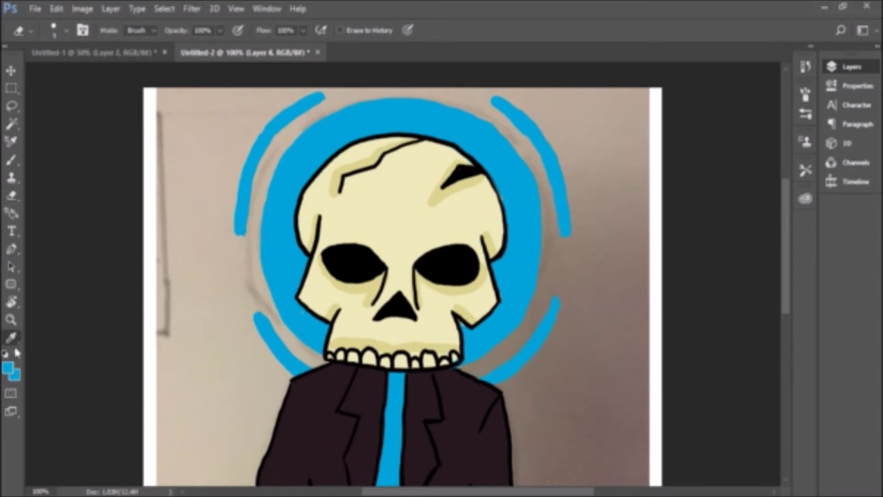
{"action": "left_click", "coordinate": [291, 286]}
{"action": "key", "text": "b"}
{"action": "scroll", "coordinate": [329, 361], "scroll_direction": "down", "scroll_amount": 5}
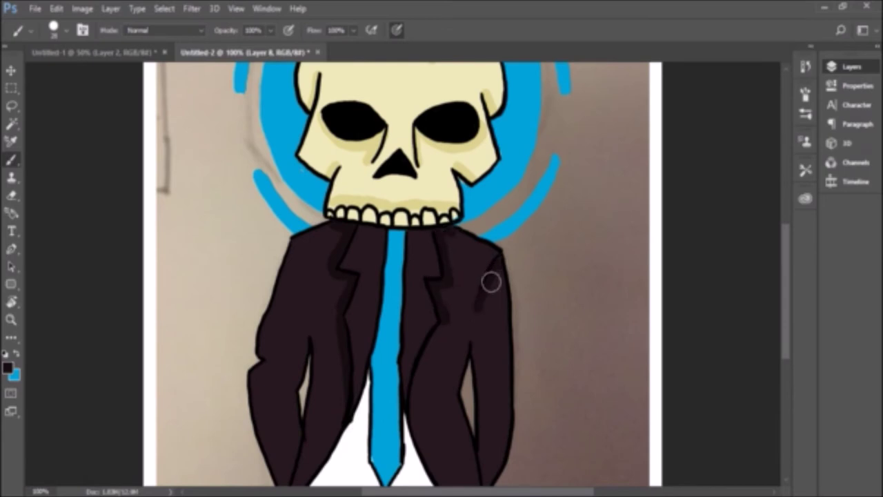
{"action": "scroll", "coordinate": [428, 352], "scroll_direction": "down", "scroll_amount": 2}
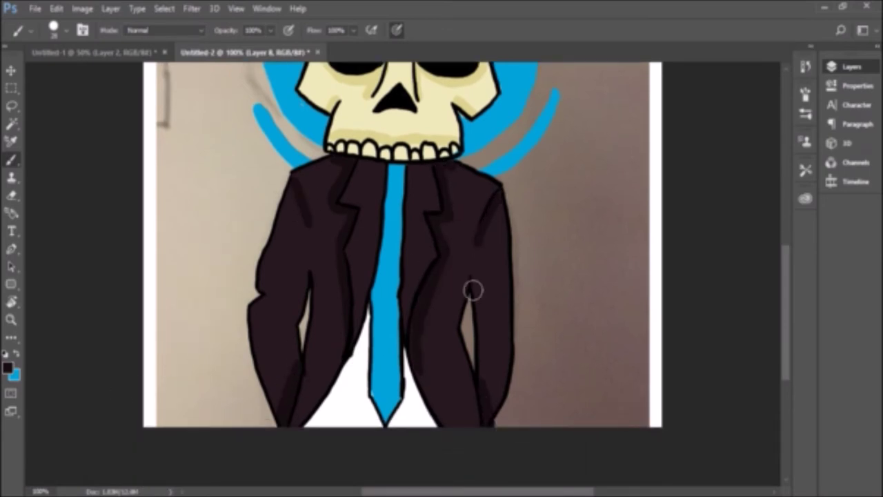
{"action": "scroll", "coordinate": [511, 250], "scroll_direction": "up", "scroll_amount": 1}
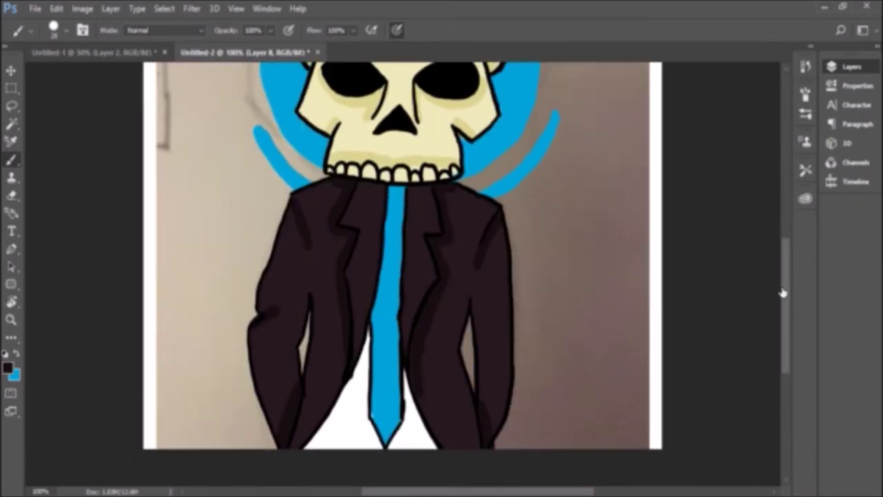
{"action": "scroll", "coordinate": [785, 294], "scroll_direction": "up", "scroll_amount": 7}
{"action": "left_click", "coordinate": [11, 337]}
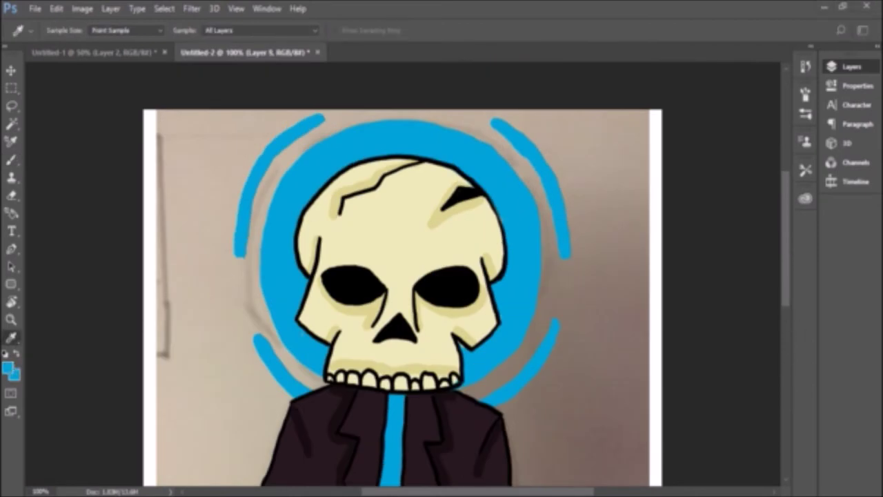
Step: Erase gaps in the blue ring above and left of the skull to split it into wedges
{"action": "left_click", "coordinate": [11, 195]}
{"action": "left_click_drag", "start_coordinate": [395, 121], "coordinate": [402, 160]}
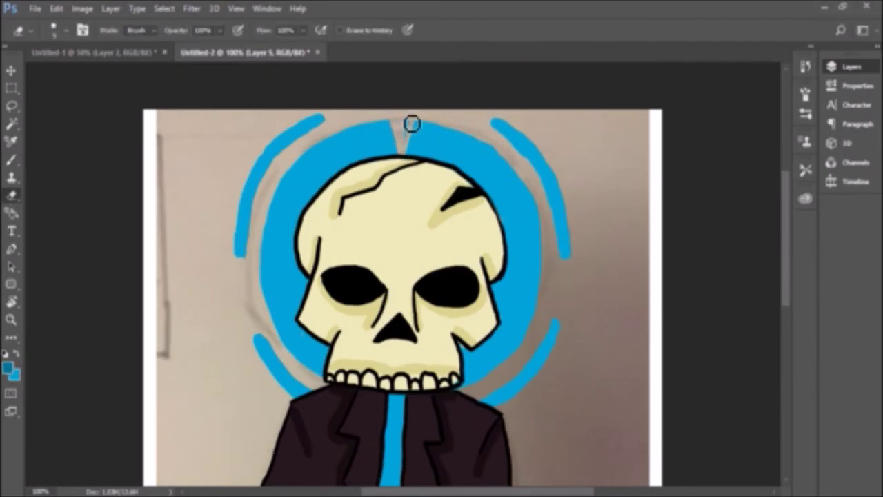
{"action": "left_click_drag", "start_coordinate": [269, 292], "coordinate": [307, 293]}
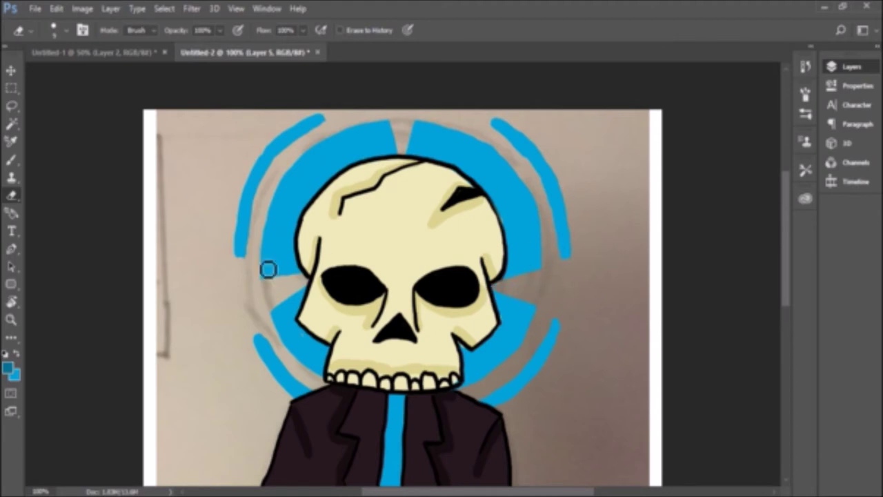
Step: Paint darker blue shading over the halo segments around the skull
{"action": "key", "text": "b"}
{"action": "mouse_move", "coordinate": [302, 270]}
{"action": "left_mouse_down"}
{"action": "mouse_move", "coordinate": [399, 154]}
{"action": "mouse_move", "coordinate": [500, 207]}
{"action": "mouse_move", "coordinate": [509, 276]}
{"action": "left_mouse_up"}
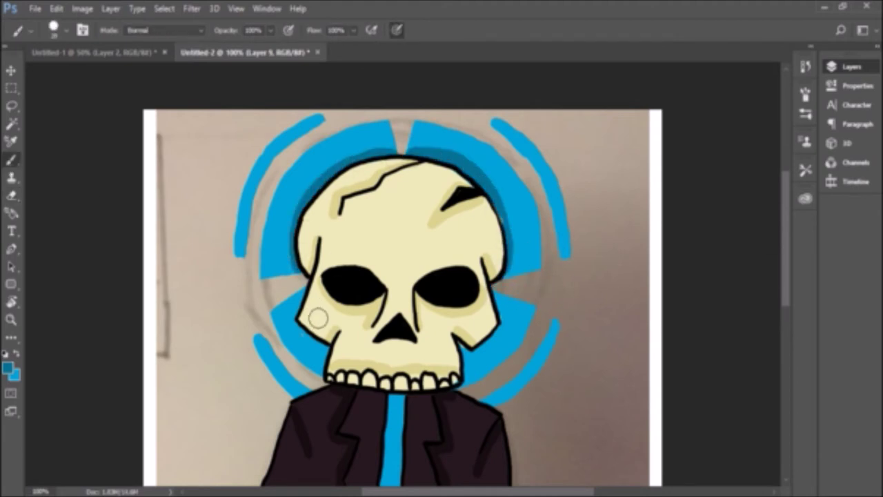
{"action": "left_click_drag", "start_coordinate": [309, 322], "coordinate": [314, 373]}
{"action": "left_click_drag", "start_coordinate": [500, 304], "coordinate": [464, 376]}
{"action": "left_click_drag", "start_coordinate": [244, 252], "coordinate": [327, 123]}
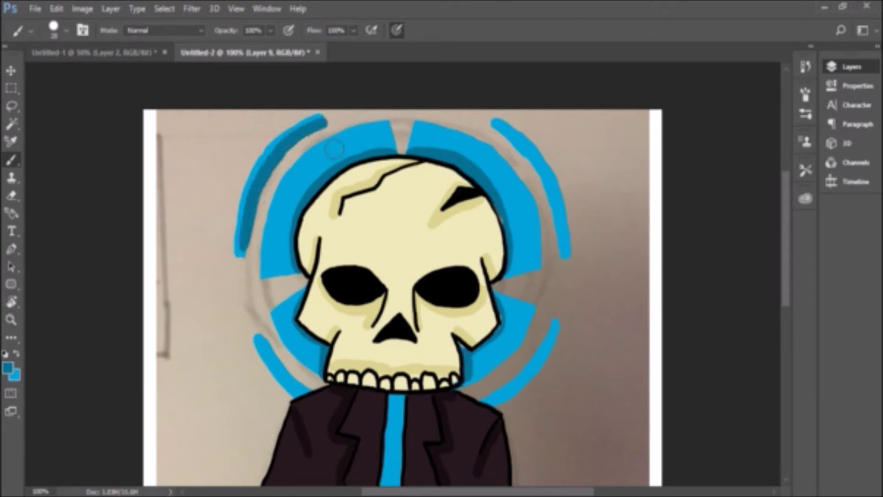
{"action": "left_click_drag", "start_coordinate": [261, 337], "coordinate": [311, 401]}
{"action": "left_click_drag", "start_coordinate": [478, 404], "coordinate": [555, 324]}
{"action": "left_click_drag", "start_coordinate": [497, 125], "coordinate": [563, 235]}
{"action": "scroll", "coordinate": [562, 268], "scroll_direction": "down", "scroll_amount": 5}
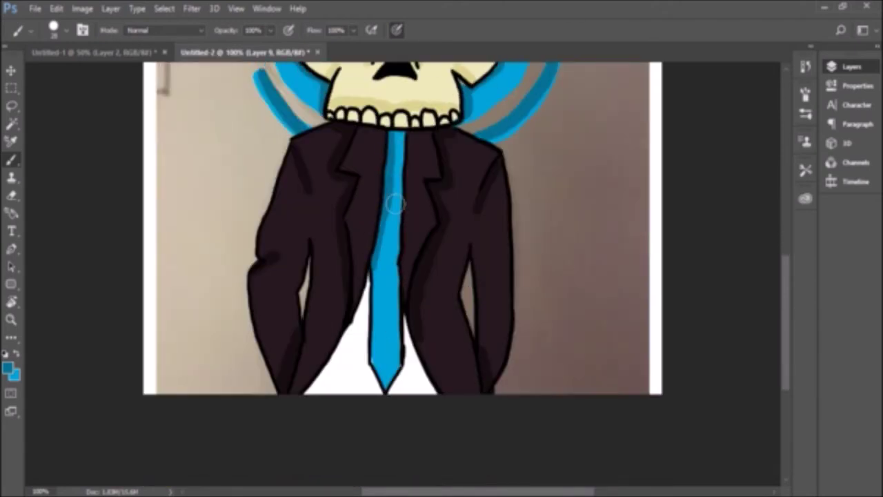
Step: Load the dark jacket brown into the Mixer Brush for shading the suit
{"action": "scroll", "coordinate": [435, 187], "scroll_direction": "up", "scroll_amount": 3}
{"action": "scroll", "coordinate": [434, 187], "scroll_direction": "up", "scroll_amount": 2}
{"action": "left_click_drag", "start_coordinate": [11, 160], "coordinate": [45, 197]}
{"action": "left_click", "coordinate": [348, 298], "text": "alt"}
{"action": "left_click", "coordinate": [336, 297], "text": "alt"}
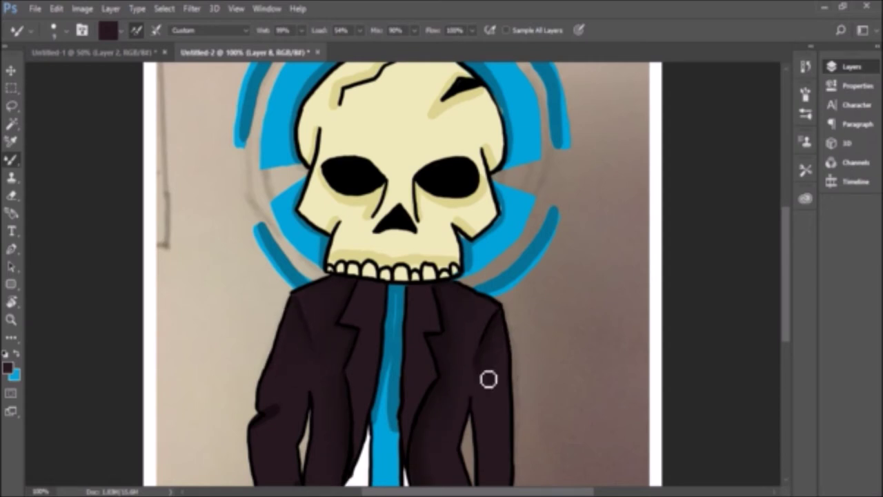
{"action": "scroll", "coordinate": [438, 393], "scroll_direction": "down", "scroll_amount": 3}
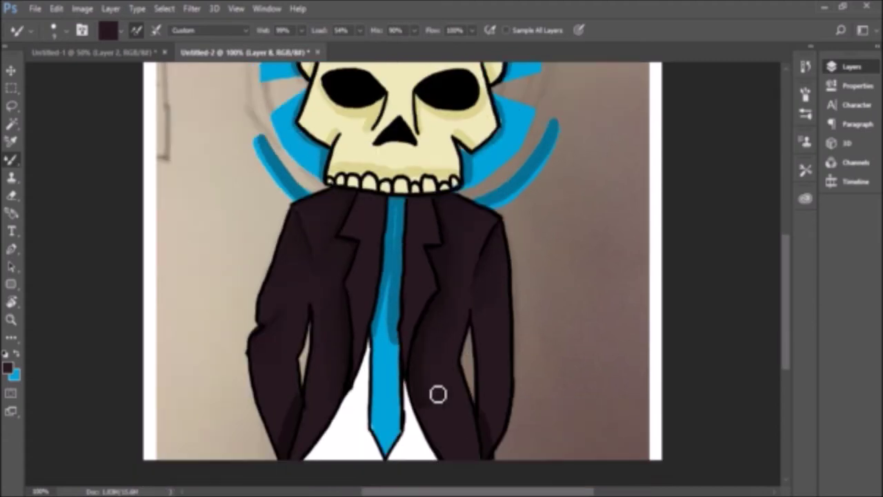
{"action": "scroll", "coordinate": [407, 296], "scroll_direction": "down", "scroll_amount": 3}
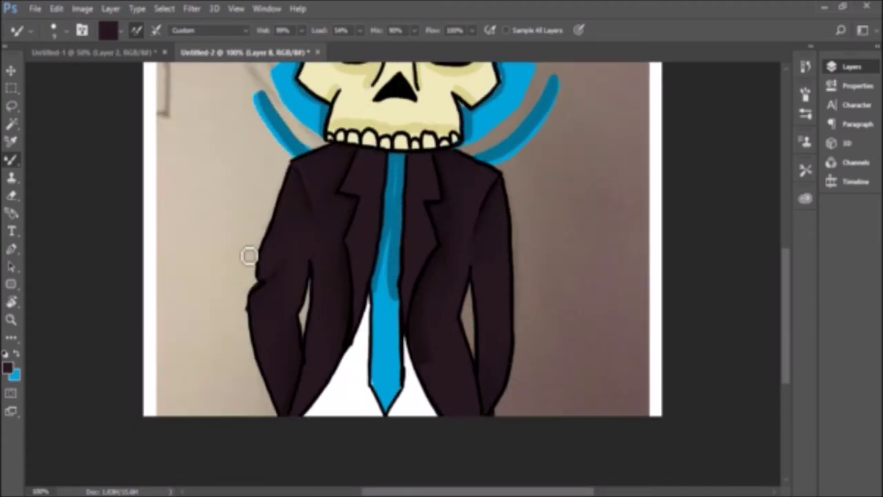
Step: Clean stray suit paint with the Eraser and sample the skull's cream colour
{"action": "key", "text": "e"}
{"action": "scroll", "coordinate": [559, 301], "scroll_direction": "up", "scroll_amount": 5}
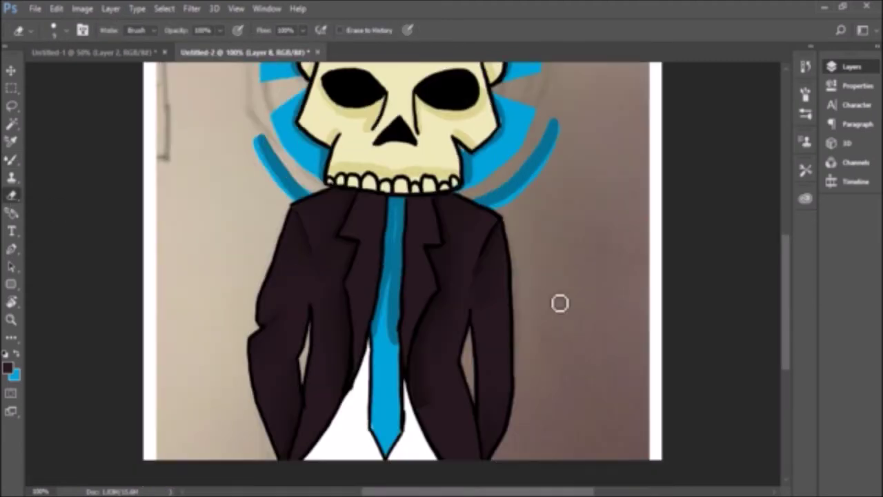
{"action": "key", "text": "i"}
{"action": "left_click", "coordinate": [353, 97]}
{"action": "key", "text": "b"}
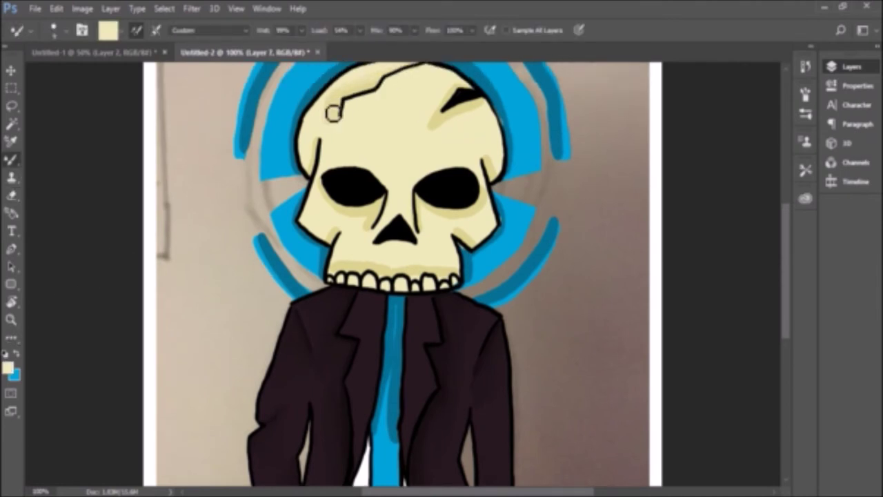
Step: Blend the skull's shading at the upper-right crack, across the cheek and above the teeth
{"action": "mouse_move", "coordinate": [464, 88]}
{"action": "left_mouse_down"}
{"action": "mouse_move", "coordinate": [449, 75]}
{"action": "mouse_move", "coordinate": [448, 142]}
{"action": "left_mouse_up"}
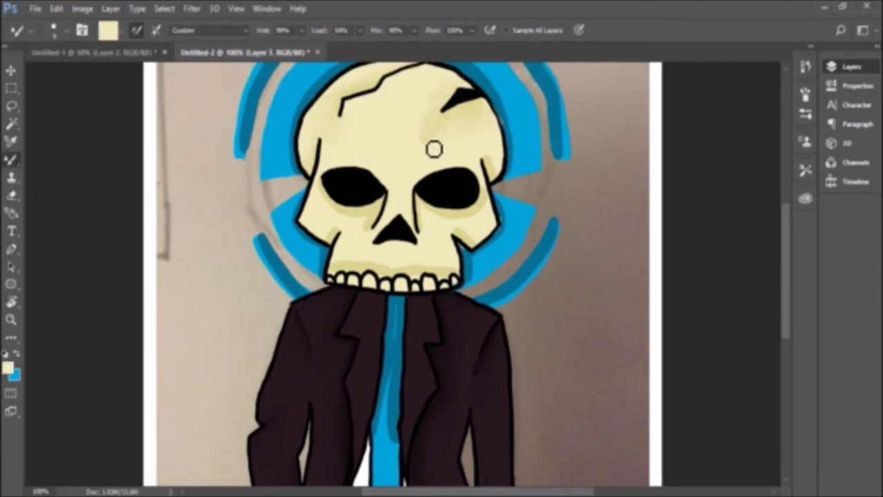
{"action": "left_click_drag", "start_coordinate": [428, 230], "coordinate": [490, 216]}
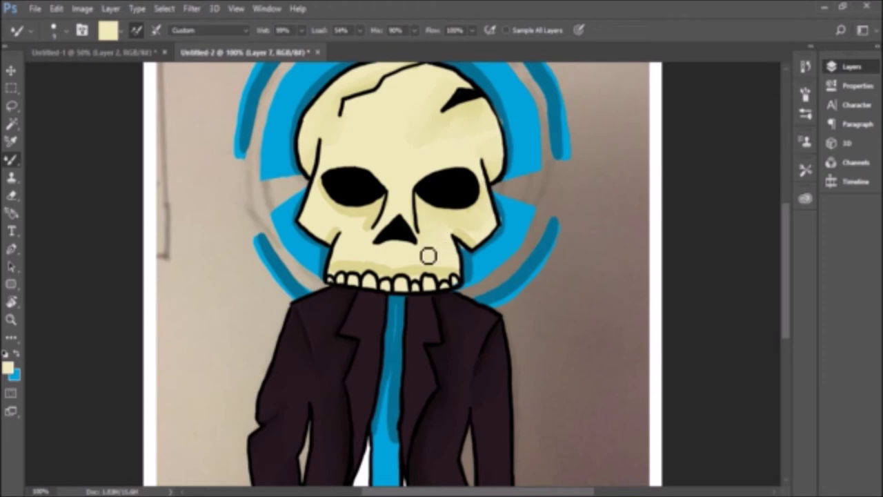
{"action": "mouse_move", "coordinate": [364, 259]}
{"action": "left_mouse_down"}
{"action": "mouse_move", "coordinate": [435, 267]}
{"action": "mouse_move", "coordinate": [417, 264]}
{"action": "left_mouse_up"}
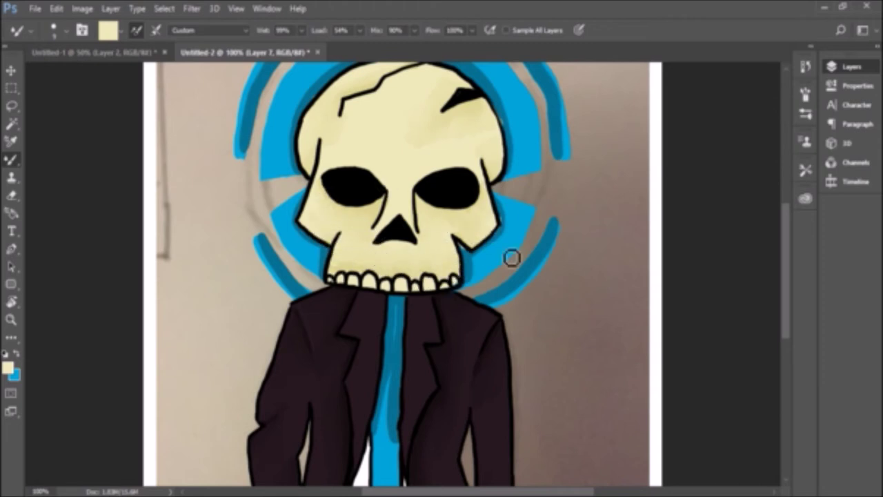
Step: Sample the tie's blue and smooth it along the tie and the upper halo segments
{"action": "left_click", "coordinate": [394, 424], "text": "alt"}
{"action": "mouse_move", "coordinate": [394, 424]}
{"action": "left_mouse_down"}
{"action": "mouse_move", "coordinate": [400, 300]}
{"action": "mouse_move", "coordinate": [390, 440]}
{"action": "left_mouse_up"}
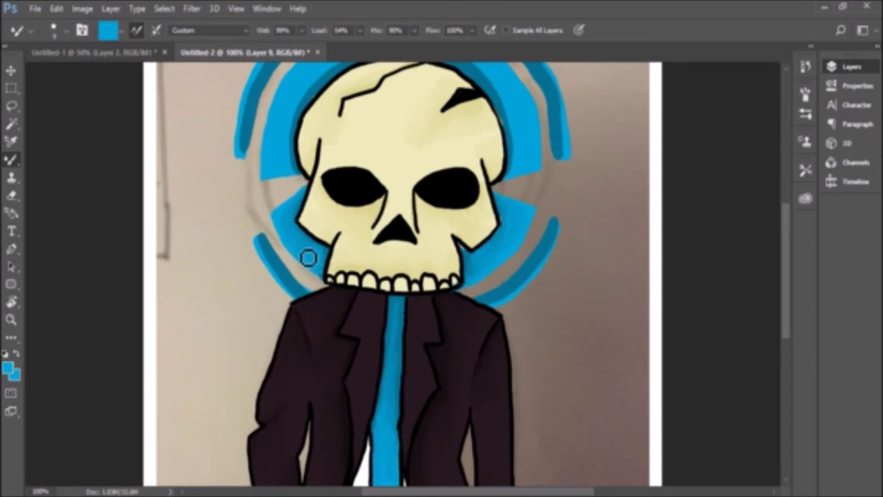
{"action": "scroll", "coordinate": [294, 131], "scroll_direction": "up", "scroll_amount": 2}
{"action": "left_click_drag", "start_coordinate": [390, 103], "coordinate": [318, 143]}
{"action": "mouse_move", "coordinate": [419, 115]}
{"action": "left_mouse_down"}
{"action": "mouse_move", "coordinate": [471, 111]}
{"action": "mouse_move", "coordinate": [524, 220]}
{"action": "left_mouse_up"}
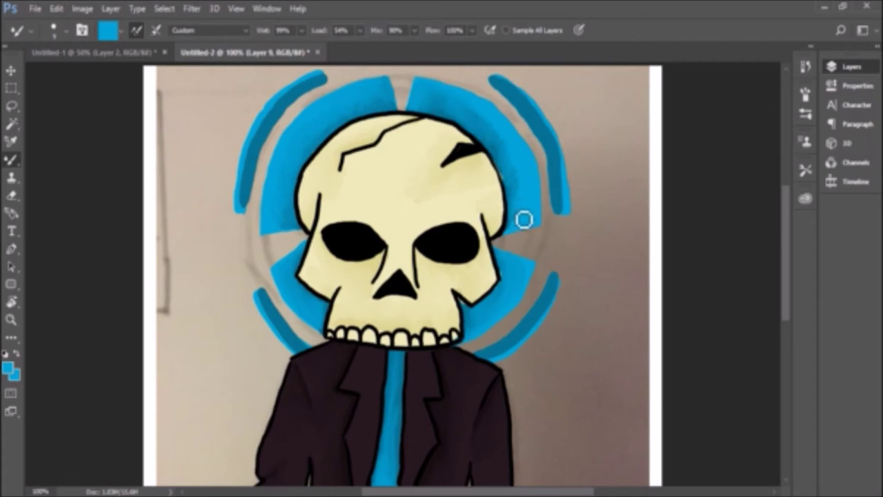
{"action": "scroll", "coordinate": [556, 253], "scroll_direction": "down", "scroll_amount": 5}
{"action": "key", "text": "i"}
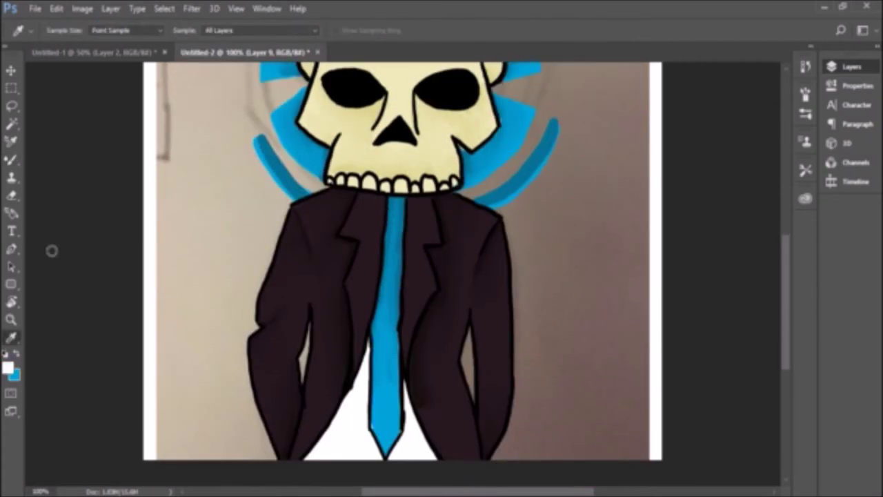
Step: On a new layer, paint the shirt below the tie in white
{"action": "key", "text": "ctrl+shift+alt+n"}
{"action": "key", "text": "b"}
{"action": "mouse_move", "coordinate": [375, 345]}
{"action": "left_mouse_down"}
{"action": "mouse_move", "coordinate": [402, 444]}
{"action": "mouse_move", "coordinate": [420, 424]}
{"action": "mouse_move", "coordinate": [327, 453]}
{"action": "left_mouse_up"}
{"action": "left_click", "coordinate": [366, 400], "text": "alt"}
{"action": "mouse_move", "coordinate": [367, 400]}
{"action": "left_mouse_down"}
{"action": "mouse_move", "coordinate": [329, 460]}
{"action": "mouse_move", "coordinate": [418, 452]}
{"action": "left_mouse_up"}
{"action": "scroll", "coordinate": [449, 428], "scroll_direction": "up", "scroll_amount": 2}
Step: Add purple highlights down both lapels, shoulders and sleeves of the jacket
{"action": "key", "text": "ctrl+shift+alt+n"}
{"action": "left_click", "coordinate": [13, 337]}
{"action": "key", "text": "b"}
{"action": "left_click_drag", "start_coordinate": [361, 245], "coordinate": [349, 400]}
{"action": "left_click_drag", "start_coordinate": [432, 250], "coordinate": [414, 397]}
{"action": "left_click_drag", "start_coordinate": [285, 349], "coordinate": [262, 364]}
{"action": "left_click_drag", "start_coordinate": [298, 254], "coordinate": [319, 287]}
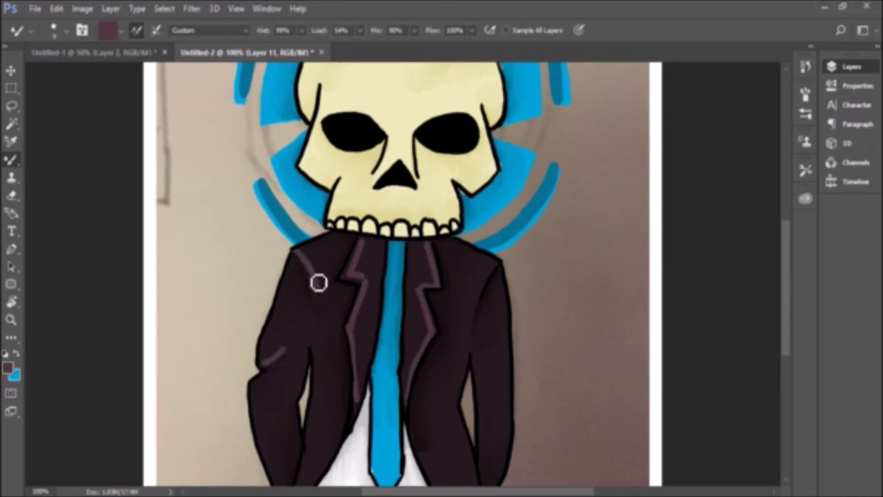
{"action": "left_click_drag", "start_coordinate": [475, 304], "coordinate": [494, 262]}
{"action": "left_click_drag", "start_coordinate": [507, 331], "coordinate": [510, 445]}
{"action": "left_click_drag", "start_coordinate": [254, 403], "coordinate": [272, 476]}
Step: Tone down the lapel highlights with darker jacket brown, blending and softening both lapels
{"action": "left_click", "coordinate": [297, 325], "text": "alt"}
{"action": "left_click_drag", "start_coordinate": [327, 305], "coordinate": [315, 258]}
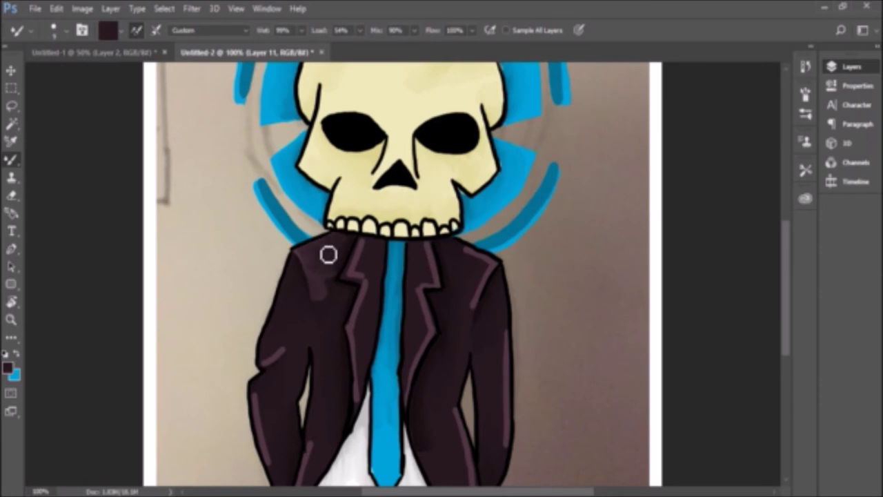
{"action": "key", "text": "e"}
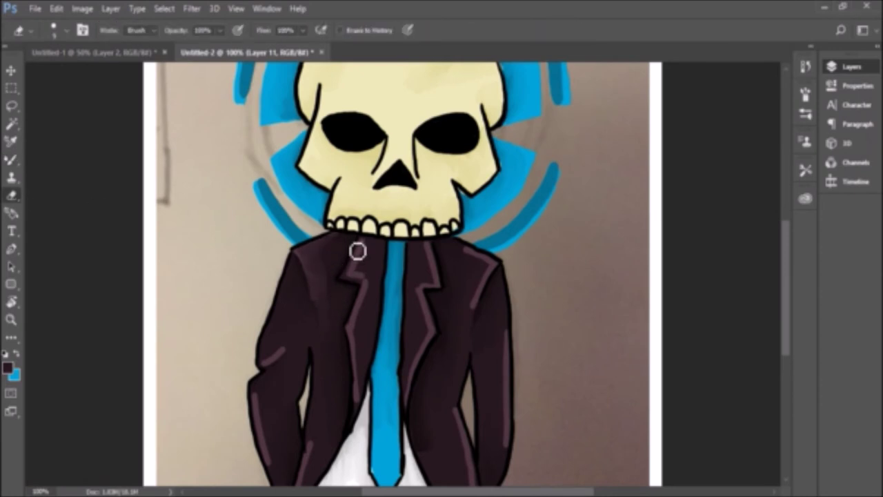
{"action": "key", "text": "b"}
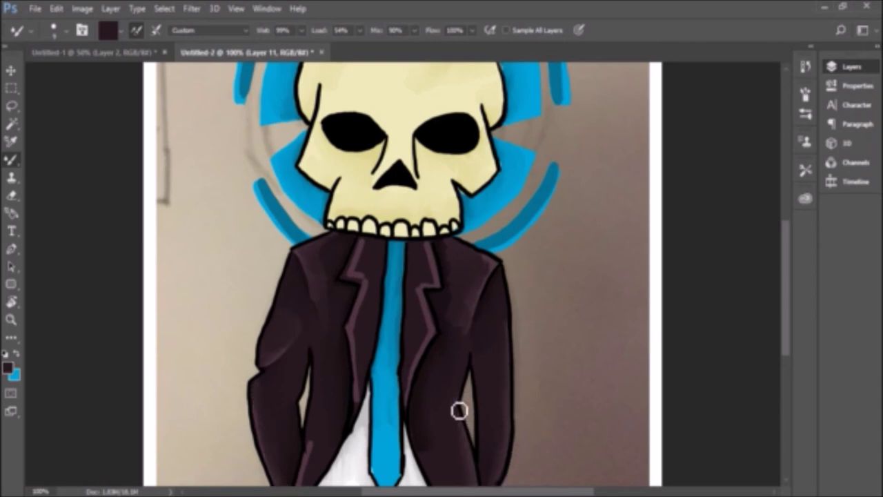
{"action": "left_click_drag", "start_coordinate": [350, 258], "coordinate": [371, 295]}
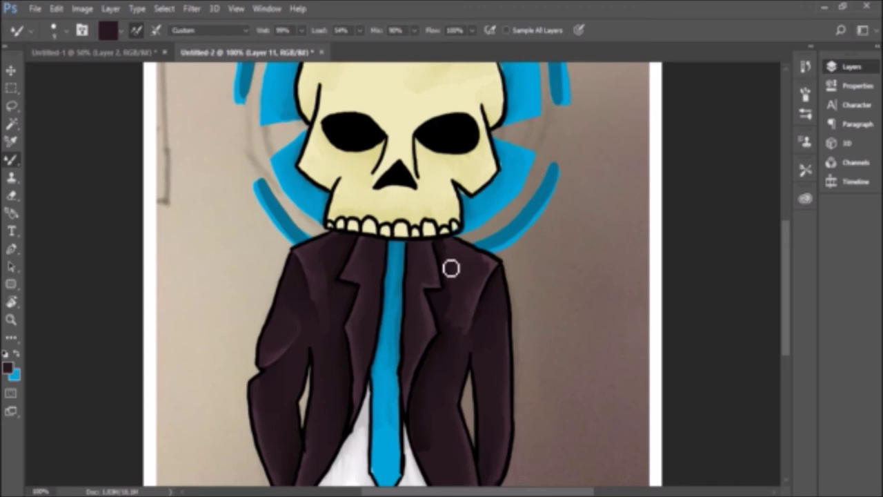
{"action": "key", "text": "e"}
{"action": "left_click_drag", "start_coordinate": [449, 256], "coordinate": [469, 334]}
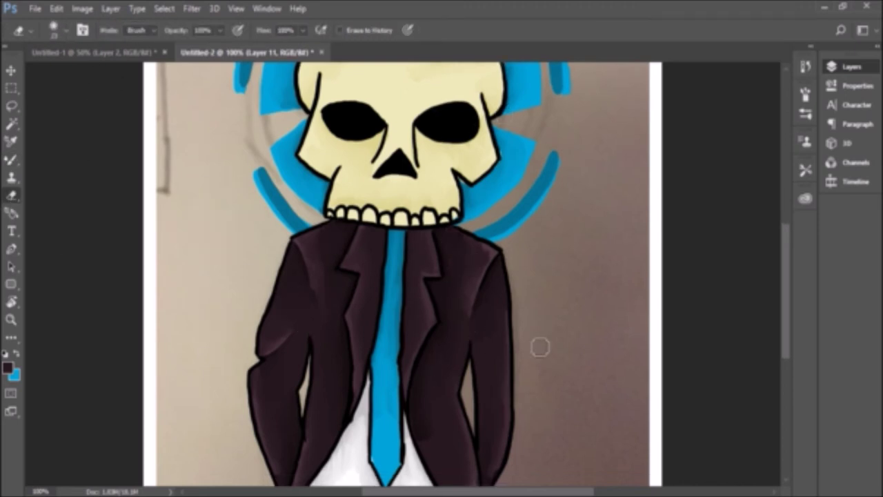
{"action": "left_click_drag", "start_coordinate": [787, 254], "coordinate": [787, 223]}
{"action": "key", "text": "i"}
{"action": "key", "text": "ctrl+shift+alt+n"}
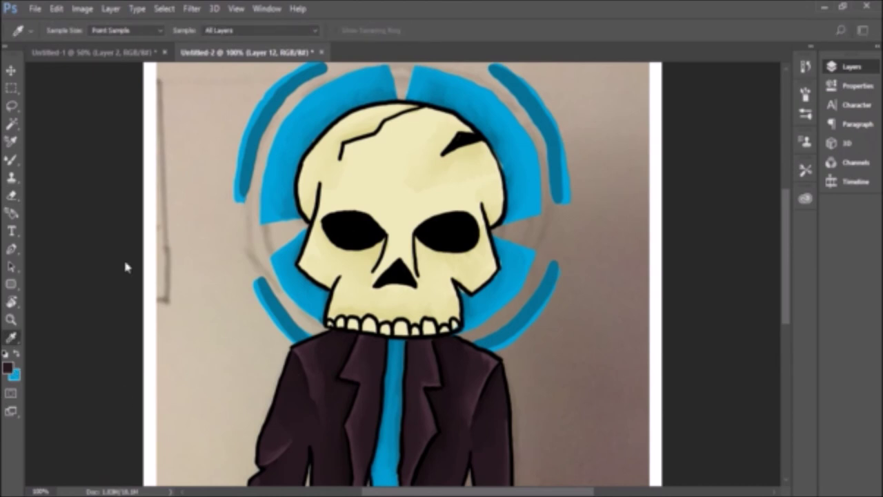
Step: Sample the jacket's dark brown-purple and blend the shading down to the hem, erasing excess
{"action": "key", "text": "b"}
{"action": "scroll", "coordinate": [367, 389], "scroll_direction": "down", "scroll_amount": 2}
{"action": "scroll", "coordinate": [317, 329], "scroll_direction": "down", "scroll_amount": 2}
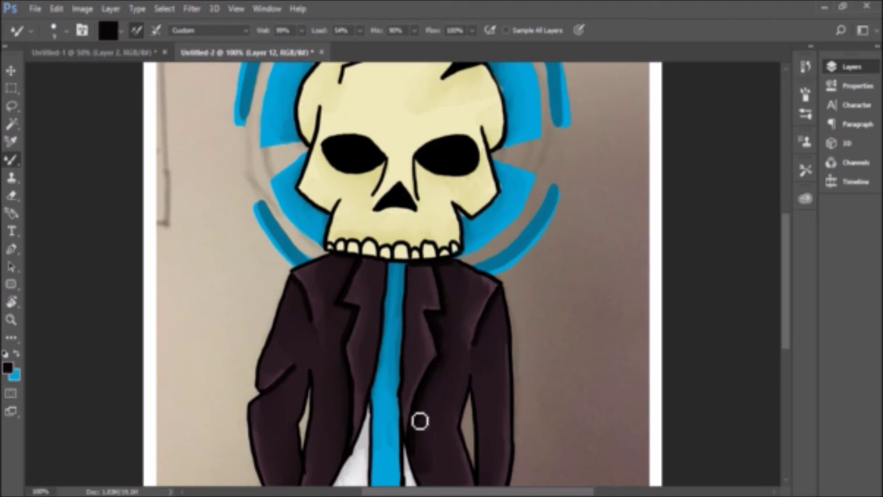
{"action": "scroll", "coordinate": [449, 421], "scroll_direction": "down", "scroll_amount": 2}
{"action": "left_click", "coordinate": [299, 404], "text": "alt"}
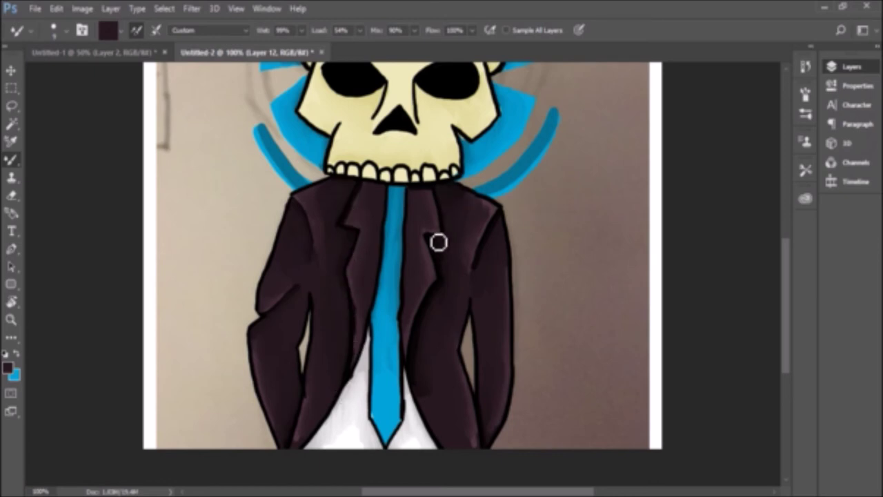
{"action": "key", "text": "e"}
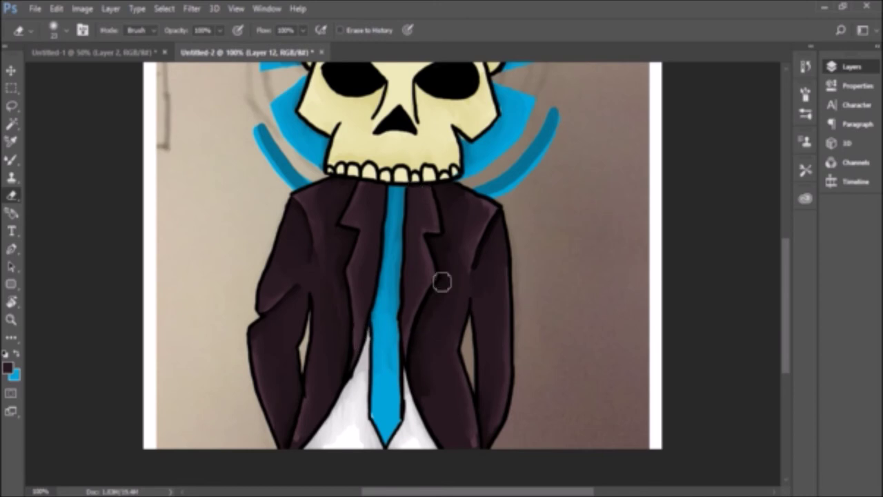
{"action": "key", "text": "b"}
{"action": "scroll", "coordinate": [522, 290], "scroll_direction": "up", "scroll_amount": 5}
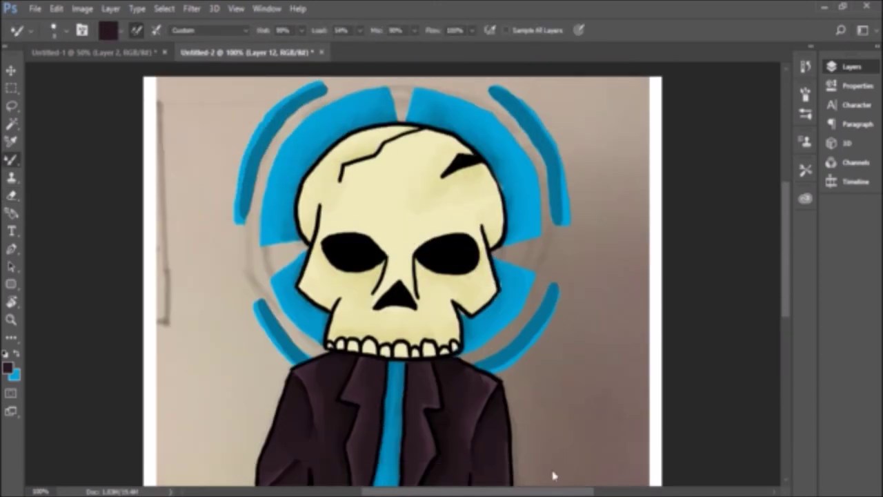
Step: Shade the skull's crack and left eye area in tan, then repaint the crack in pale yellow
{"action": "key", "text": "ctrl+shift+alt+n"}
{"action": "key", "text": "i"}
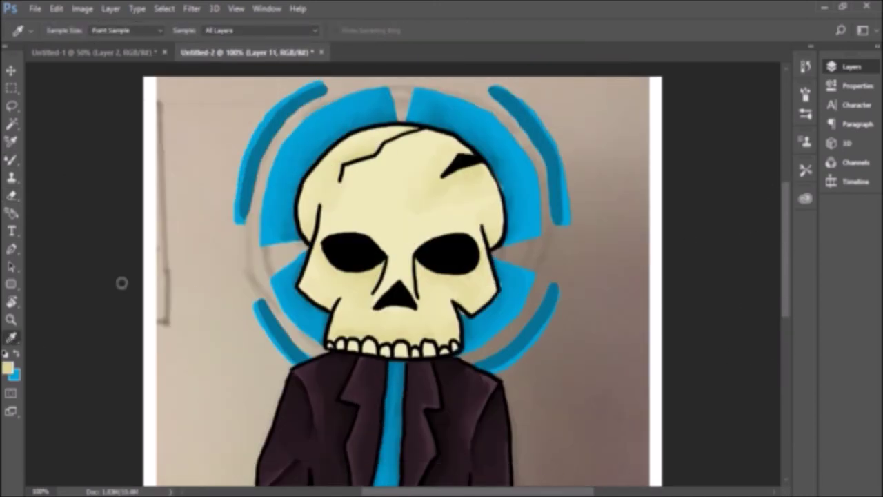
{"action": "key", "text": "b"}
{"action": "left_click_drag", "start_coordinate": [341, 166], "coordinate": [410, 135]}
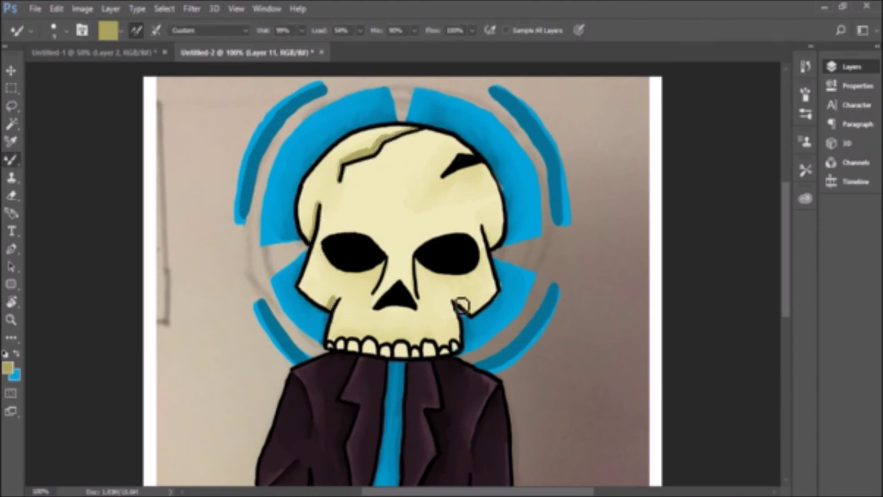
{"action": "left_click_drag", "start_coordinate": [331, 280], "coordinate": [390, 266]}
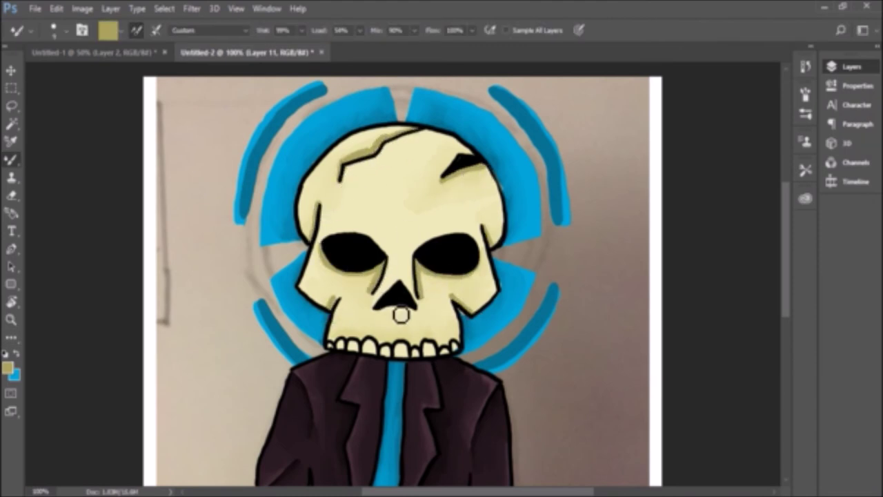
{"action": "left_click", "coordinate": [366, 148], "text": "alt"}
{"action": "left_click_drag", "start_coordinate": [414, 132], "coordinate": [344, 185]}
{"action": "left_click_drag", "start_coordinate": [318, 220], "coordinate": [319, 206]}
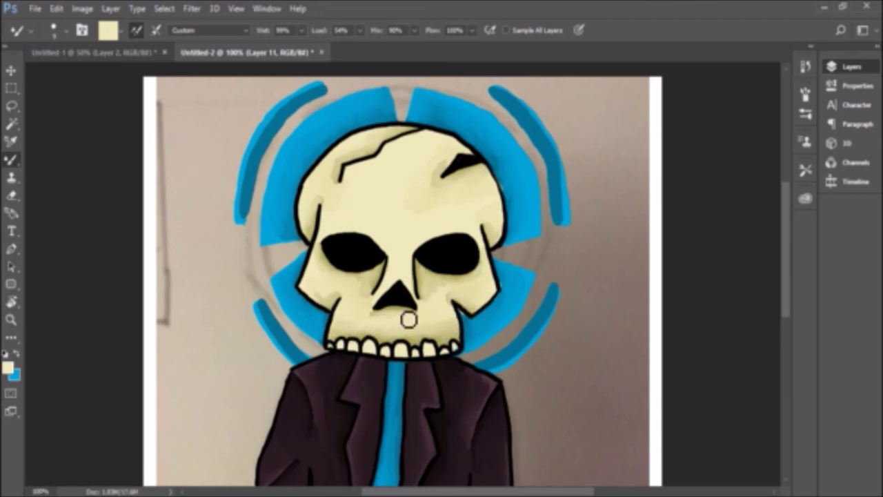
Step: Add light cream highlights on both cheeks and beside the nose of the skull
{"action": "key", "text": "i"}
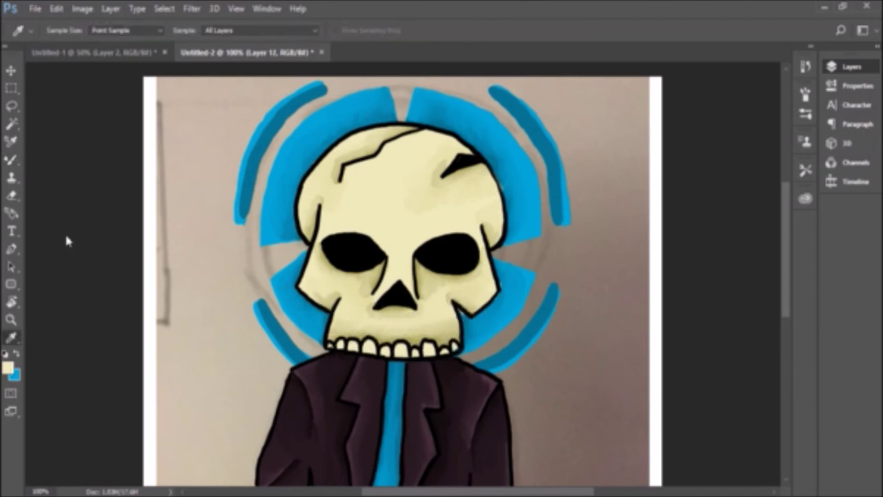
{"action": "key", "text": "b"}
{"action": "left_click_drag", "start_coordinate": [322, 252], "coordinate": [312, 286]}
{"action": "left_click_drag", "start_coordinate": [489, 290], "coordinate": [483, 232]}
{"action": "left_click_drag", "start_coordinate": [390, 249], "coordinate": [387, 293]}
{"action": "key", "text": "i"}
{"action": "left_click", "coordinate": [390, 178]}
{"action": "key", "text": "b"}
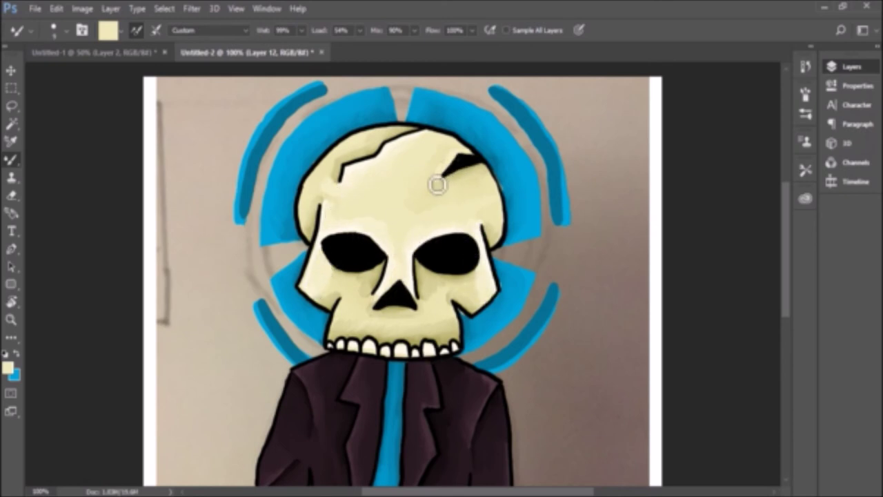
{"action": "left_click", "coordinate": [459, 160], "text": "alt"}
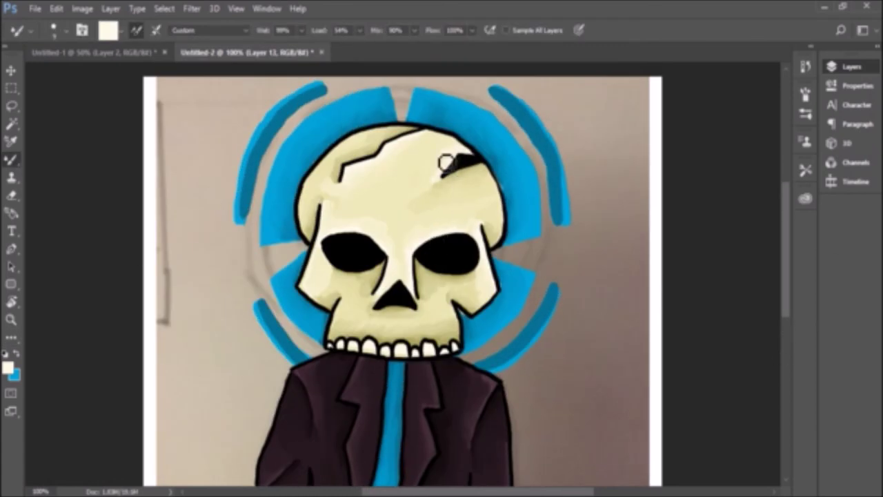
{"action": "left_click", "coordinate": [434, 175], "text": "alt"}
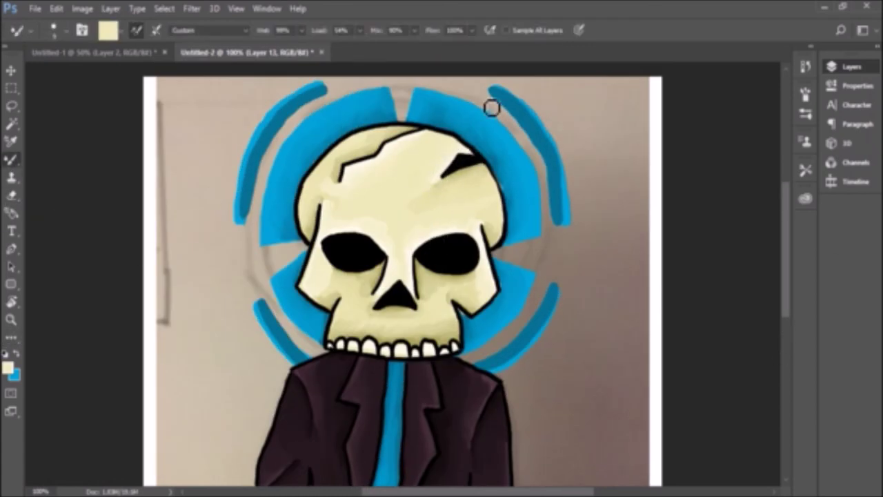
{"action": "left_click_drag", "start_coordinate": [786, 214], "coordinate": [786, 271]}
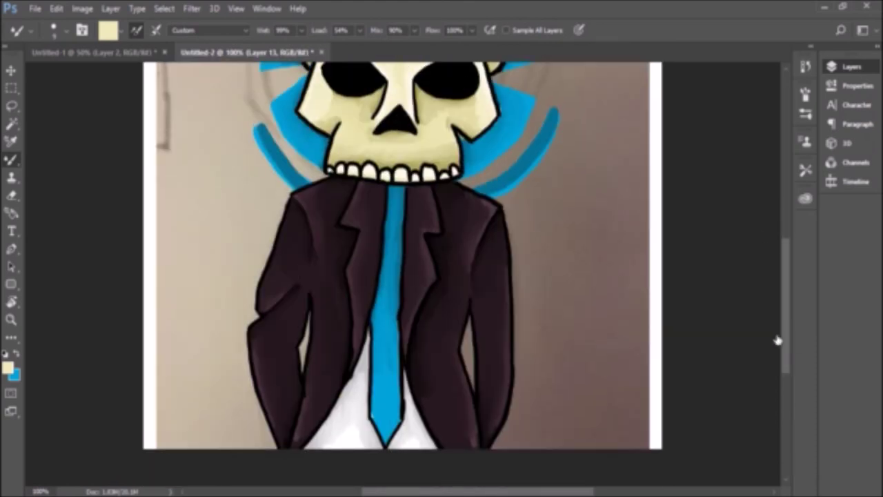
Step: On a new layer, paint light-blue highlights on the lower tie and the halo segments
{"action": "key", "text": "ctrl+shift+alt+n"}
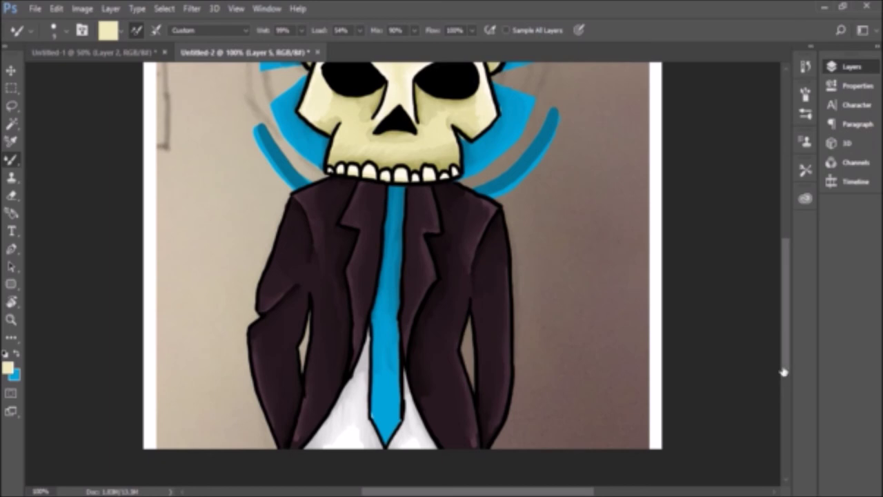
{"action": "key", "text": "i"}
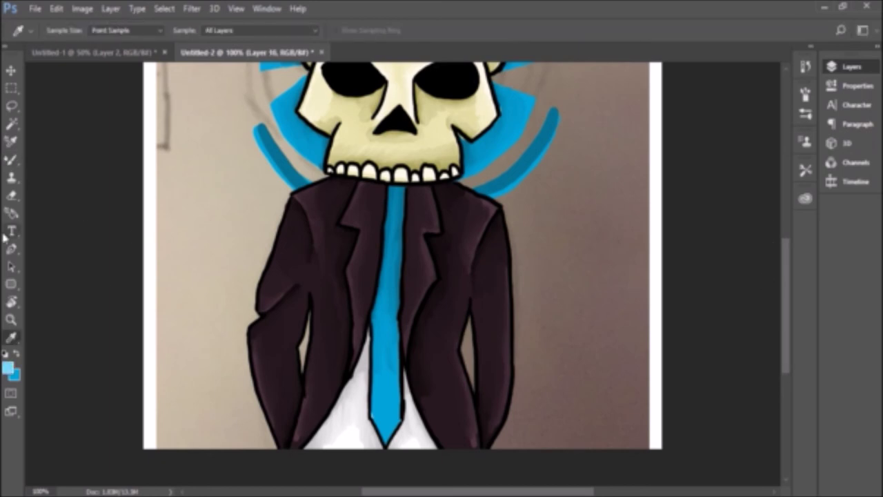
{"action": "key", "text": "b"}
{"action": "mouse_move", "coordinate": [380, 376]}
{"action": "left_mouse_down"}
{"action": "mouse_move", "coordinate": [400, 421]}
{"action": "mouse_move", "coordinate": [400, 379]}
{"action": "left_mouse_up"}
{"action": "scroll", "coordinate": [320, 394], "scroll_direction": "up", "scroll_amount": 5}
{"action": "left_click_drag", "start_coordinate": [387, 117], "coordinate": [266, 259]}
{"action": "left_click_drag", "start_coordinate": [279, 307], "coordinate": [307, 352]}
{"action": "left_click_drag", "start_coordinate": [492, 358], "coordinate": [530, 299]}
{"action": "left_click_drag", "start_coordinate": [517, 262], "coordinate": [538, 247]}
{"action": "mouse_move", "coordinate": [418, 123]}
{"action": "left_mouse_down"}
{"action": "mouse_move", "coordinate": [506, 195]}
{"action": "mouse_move", "coordinate": [542, 245]}
{"action": "left_mouse_up"}
Step: Even out the upper halo in darker blue and smooth the lower-left halo segment
{"action": "scroll", "coordinate": [504, 313], "scroll_direction": "up", "scroll_amount": 1}
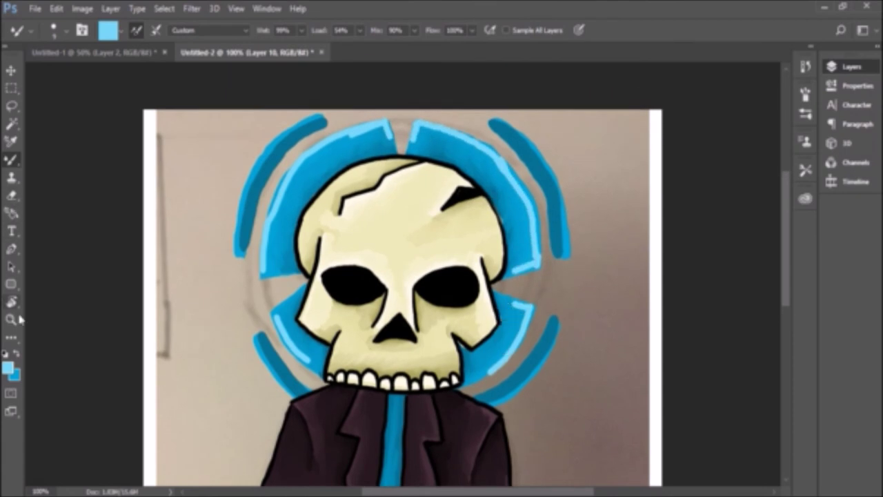
{"action": "left_click", "coordinate": [390, 138], "text": "alt"}
{"action": "mouse_move", "coordinate": [404, 138]}
{"action": "left_mouse_down"}
{"action": "mouse_move", "coordinate": [330, 155]}
{"action": "mouse_move", "coordinate": [274, 232]}
{"action": "mouse_move", "coordinate": [290, 195]}
{"action": "mouse_move", "coordinate": [367, 136]}
{"action": "mouse_move", "coordinate": [310, 175]}
{"action": "mouse_move", "coordinate": [270, 282]}
{"action": "mouse_move", "coordinate": [358, 156]}
{"action": "left_mouse_up"}
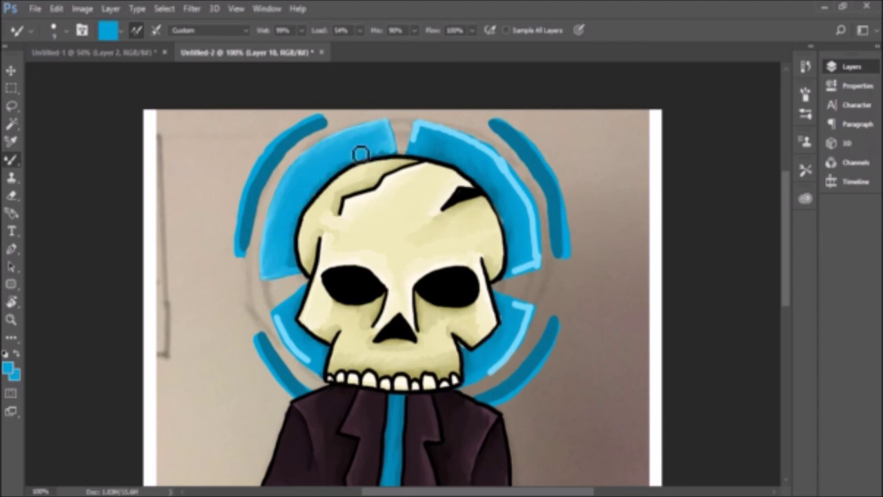
{"action": "mouse_move", "coordinate": [428, 131]}
{"action": "left_mouse_down"}
{"action": "mouse_move", "coordinate": [498, 158]}
{"action": "mouse_move", "coordinate": [545, 261]}
{"action": "mouse_move", "coordinate": [418, 138]}
{"action": "mouse_move", "coordinate": [460, 148]}
{"action": "mouse_move", "coordinate": [497, 195]}
{"action": "left_mouse_up"}
{"action": "key", "text": "e"}
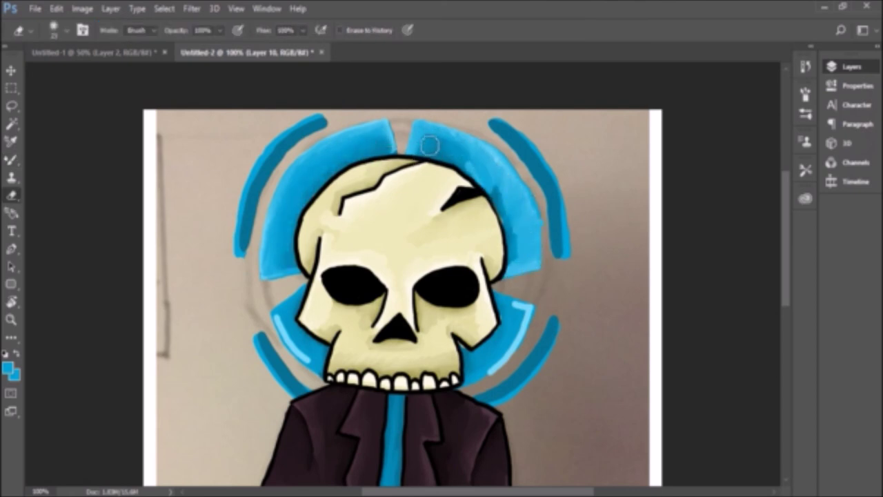
{"action": "key", "text": "b"}
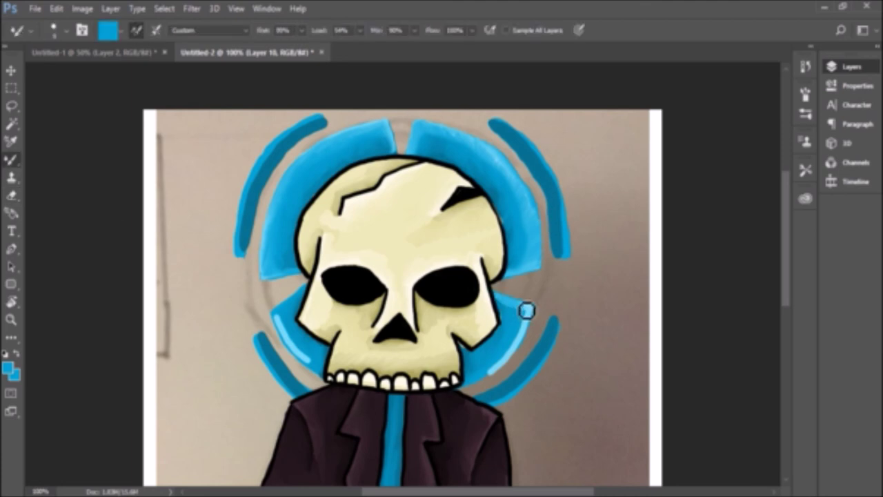
{"action": "left_click_drag", "start_coordinate": [282, 319], "coordinate": [317, 355]}
{"action": "key", "text": "e"}
{"action": "scroll", "coordinate": [428, 392], "scroll_direction": "down", "scroll_amount": 1}
{"action": "scroll", "coordinate": [428, 392], "scroll_direction": "down", "scroll_amount": 4}
Step: Shade the white shirt left of the tie in soft grey, erasing and repainting it softer
{"action": "key", "text": "b"}
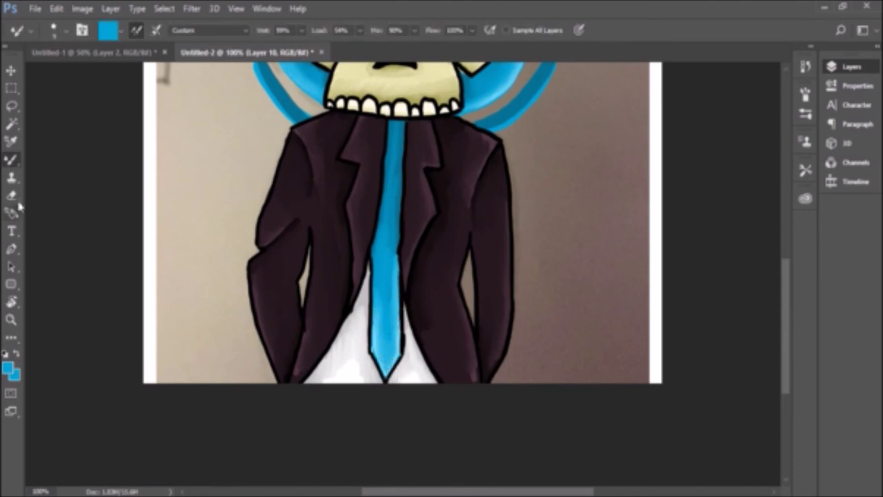
{"action": "key", "text": "e"}
{"action": "scroll", "coordinate": [506, 319], "scroll_direction": "up", "scroll_amount": 1}
{"action": "scroll", "coordinate": [506, 366], "scroll_direction": "down", "scroll_amount": 2}
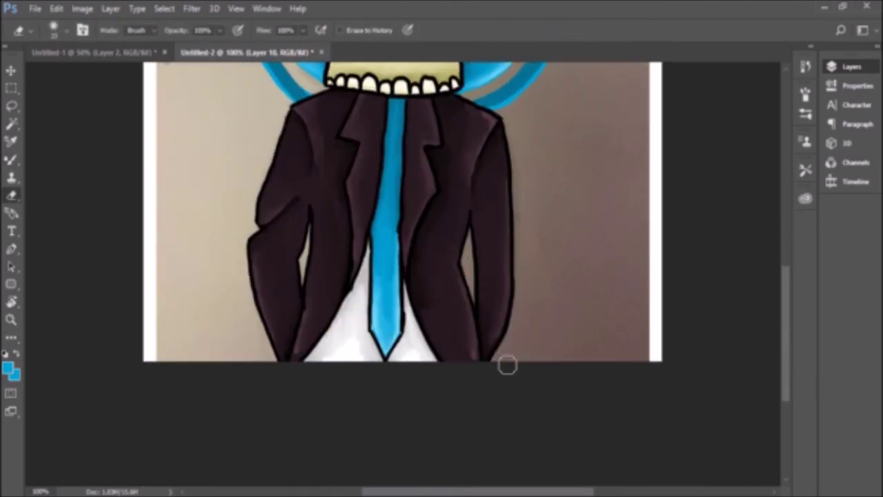
{"action": "key", "text": "i"}
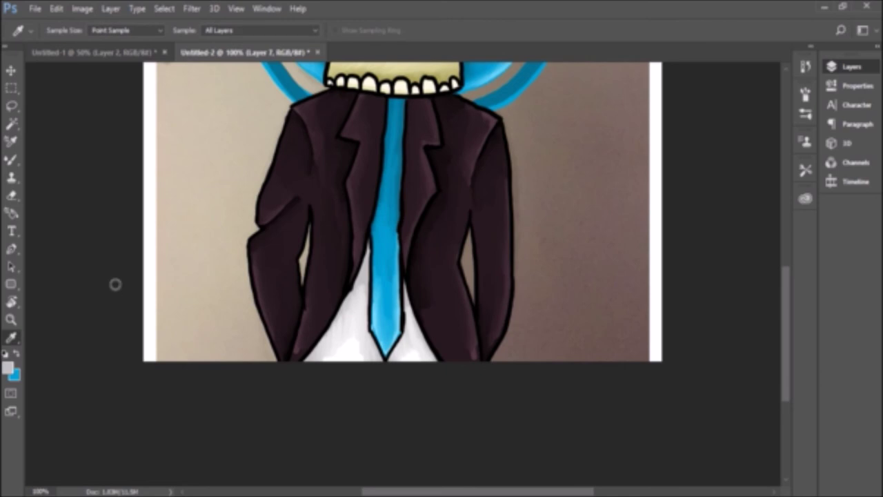
{"action": "key", "text": "b"}
{"action": "left_click_drag", "start_coordinate": [364, 248], "coordinate": [373, 349]}
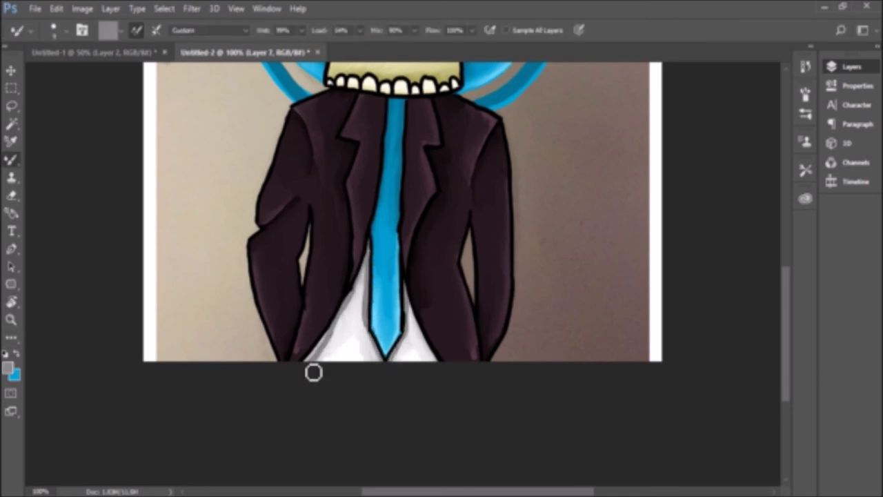
{"action": "key", "text": "e"}
{"action": "left_click_drag", "start_coordinate": [360, 326], "coordinate": [414, 331]}
{"action": "key", "text": "b"}
{"action": "mouse_move", "coordinate": [365, 276]}
{"action": "left_mouse_down"}
{"action": "mouse_move", "coordinate": [327, 349]}
{"action": "mouse_move", "coordinate": [359, 334]}
{"action": "left_mouse_up"}
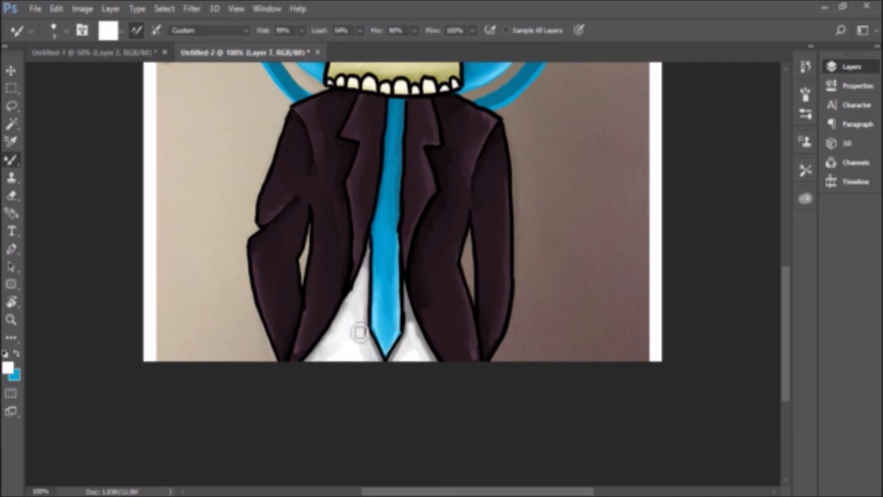
{"action": "scroll", "coordinate": [446, 377], "scroll_direction": "up", "scroll_amount": 3}
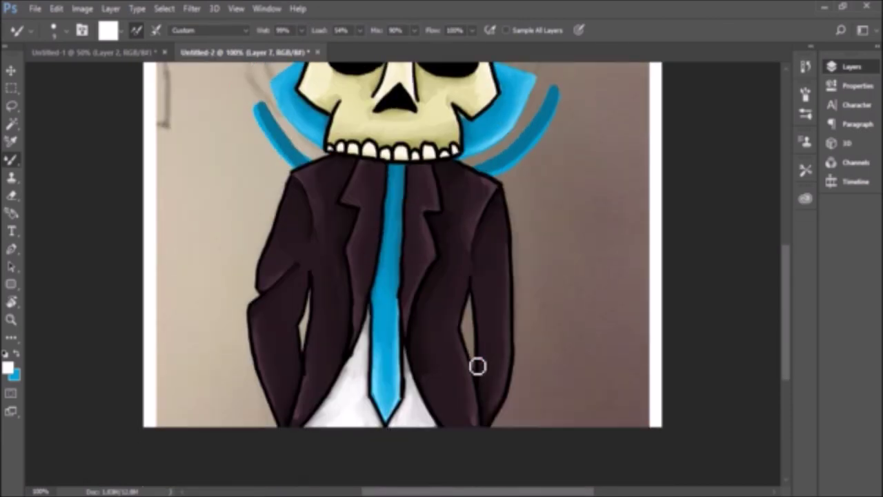
{"action": "scroll", "coordinate": [478, 366], "scroll_direction": "up", "scroll_amount": 3}
Step: Sample black from the eye sockets and blend darker shading into both sockets
{"action": "left_click", "coordinate": [43, 258], "text": "alt"}
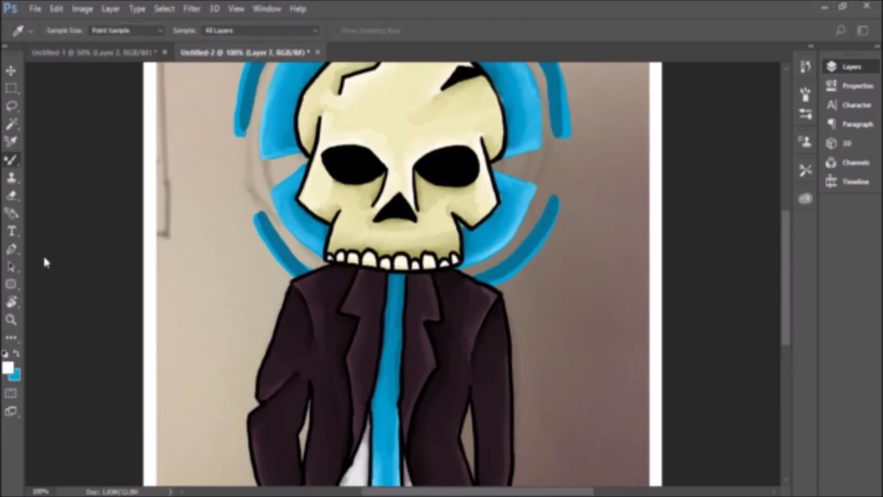
{"action": "mouse_move", "coordinate": [386, 173]}
{"action": "left_mouse_down"}
{"action": "mouse_move", "coordinate": [332, 172]}
{"action": "mouse_move", "coordinate": [377, 174]}
{"action": "left_mouse_up"}
{"action": "left_click", "coordinate": [340, 175], "text": "alt"}
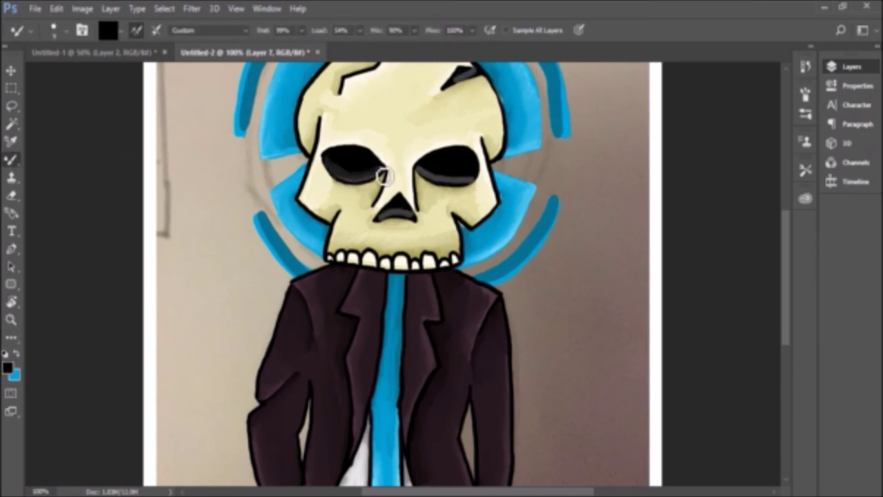
{"action": "left_click_drag", "start_coordinate": [436, 173], "coordinate": [473, 173]}
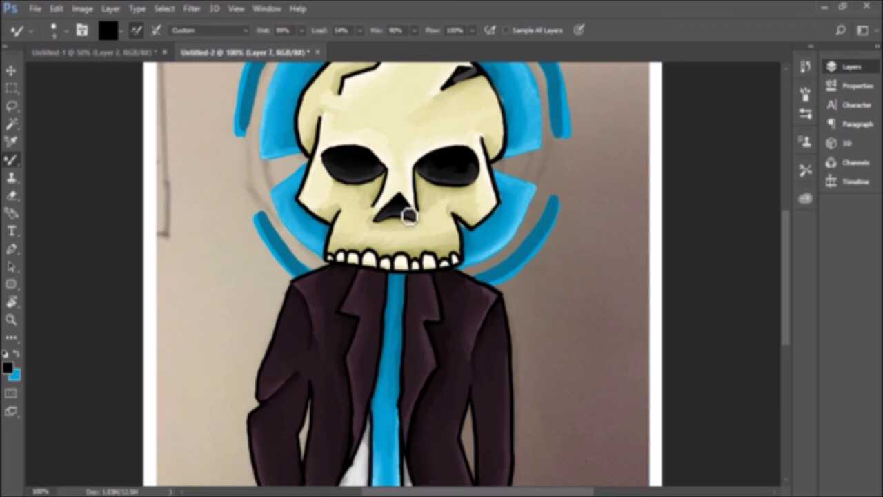
{"action": "scroll", "coordinate": [422, 263], "scroll_direction": "up", "scroll_amount": 2}
{"action": "key", "text": "e"}
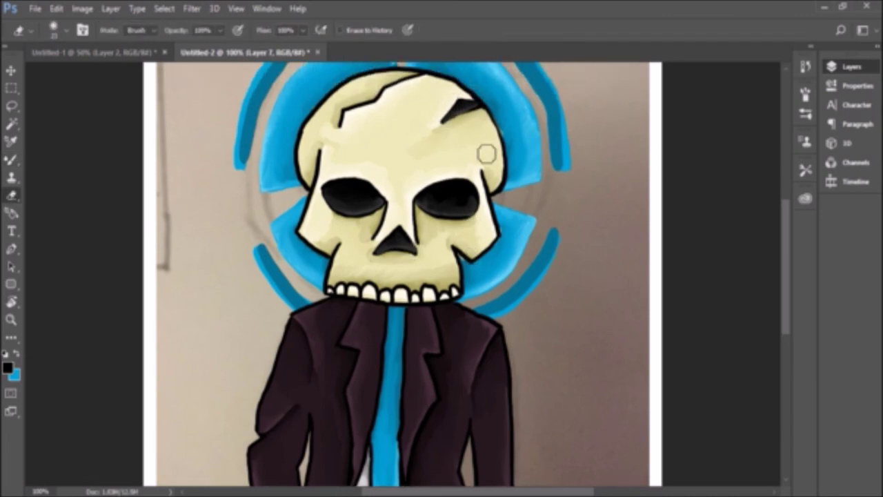
{"action": "scroll", "coordinate": [498, 108], "scroll_direction": "up", "scroll_amount": 2}
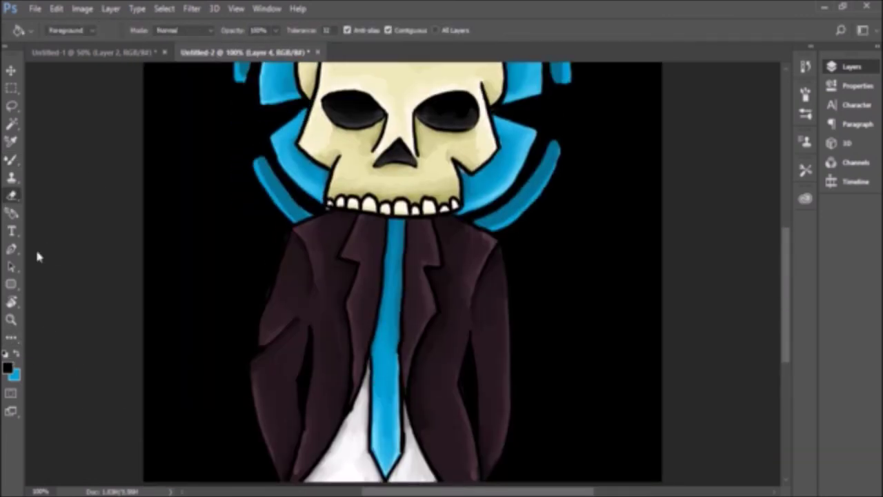
Step: Review the finished skull figure against the solid black background with the Eraser selected
{"action": "key", "text": "e"}
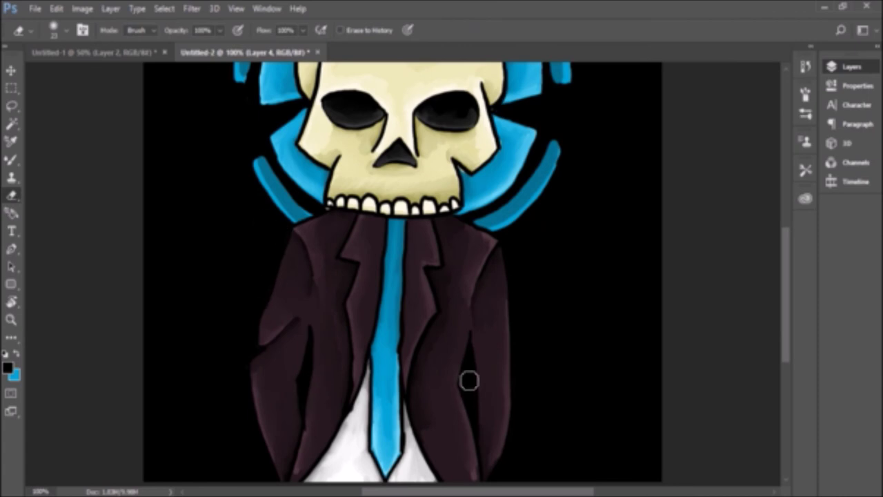
{"action": "scroll", "coordinate": [559, 244], "scroll_direction": "down", "scroll_amount": 4}
{"action": "scroll", "coordinate": [566, 263], "scroll_direction": "up", "scroll_amount": 8}
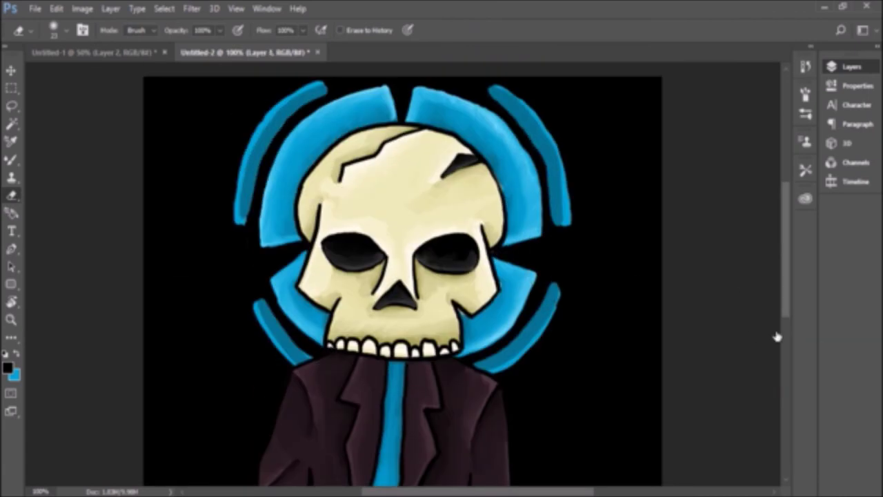